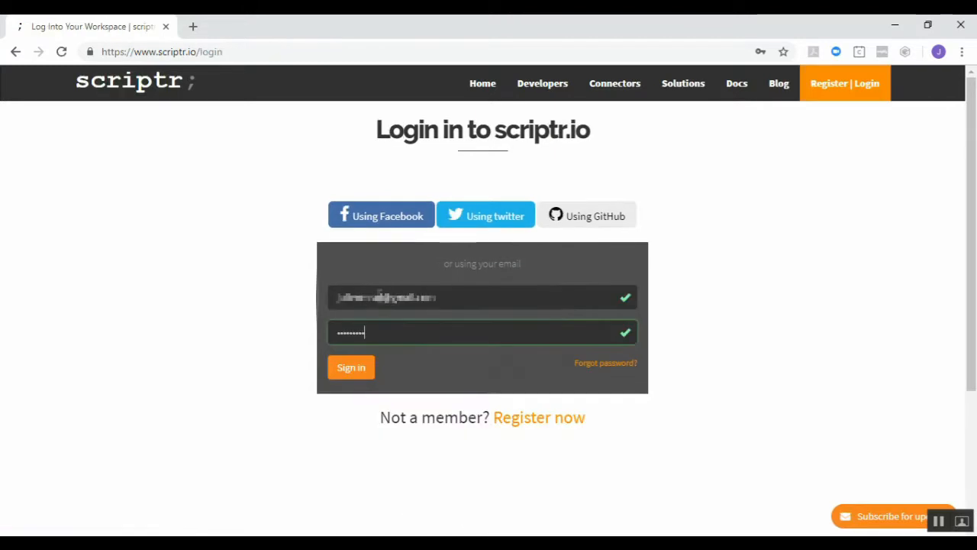
Step: Sign in to scriptr.io and expand the asset-tracking and quickstart-app script folders
key(Return)
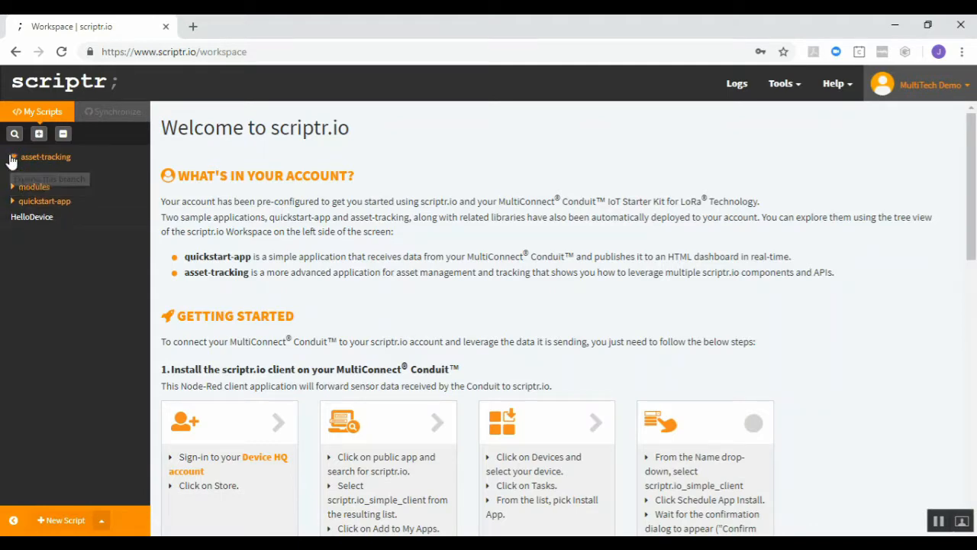
click(11, 157)
click(12, 279)
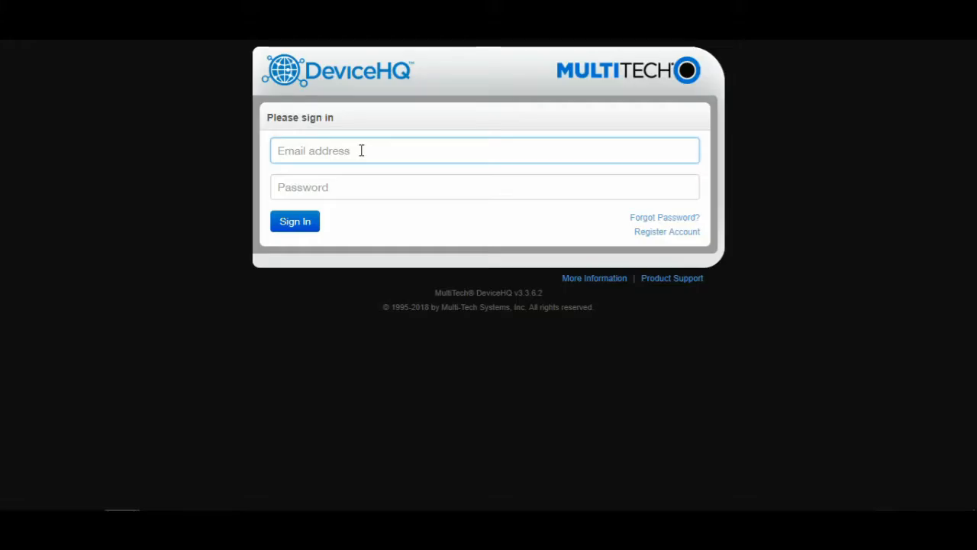
Step: Enter the account e-mail and password on the DeviceHQ sign-in page
key(ctrl+v)
click(366, 186)
text(•)
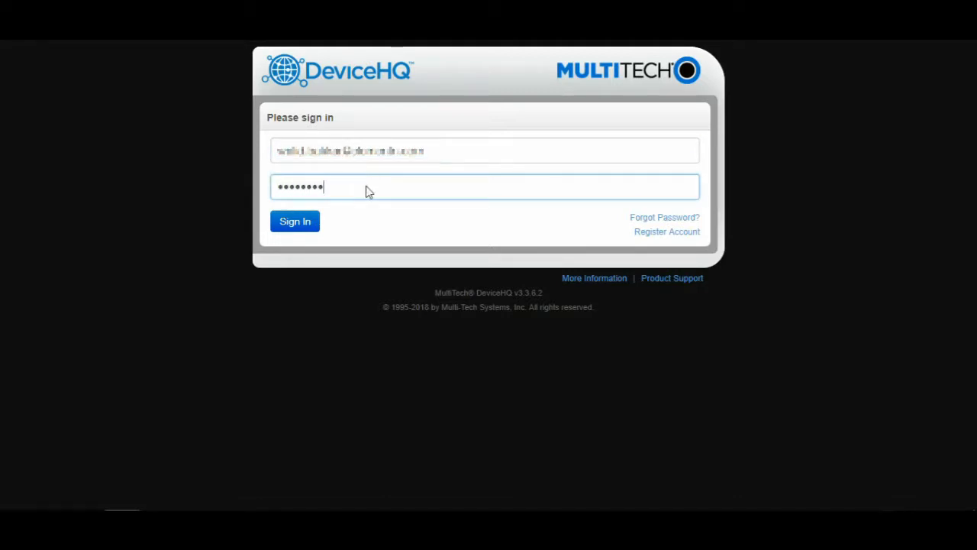
text(•••••••)
Step: Sign in to DeviceHQ and search the Store's public apps for 'scriptr.io'
key(Return)
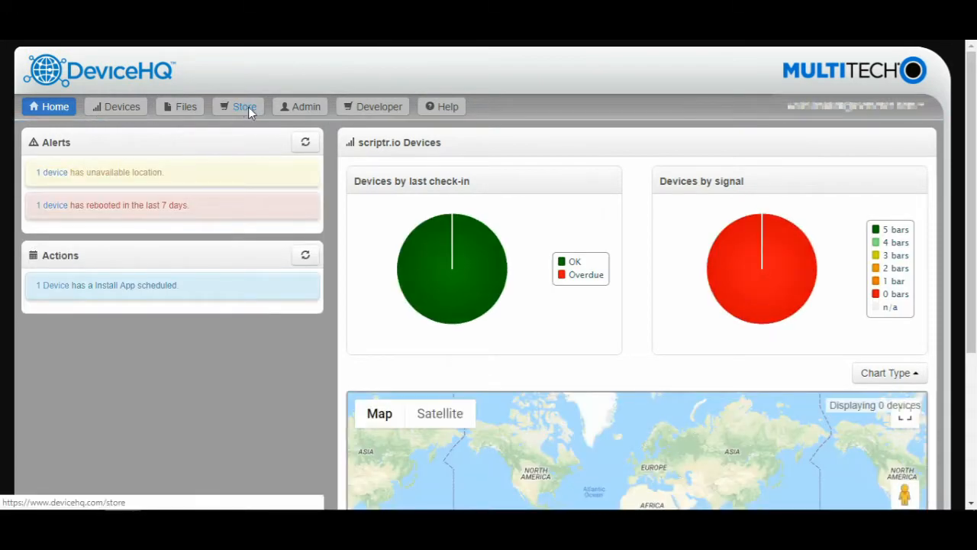
click(248, 108)
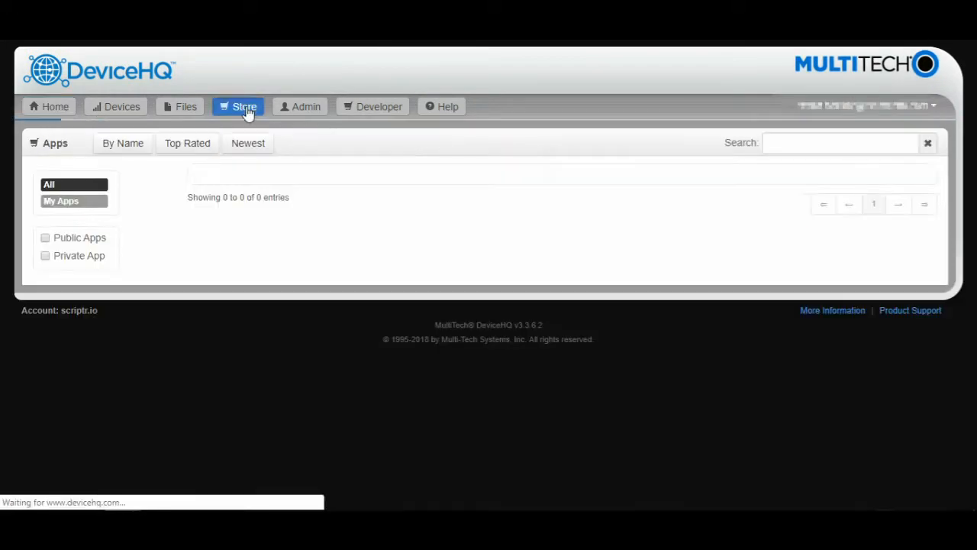
click(57, 246)
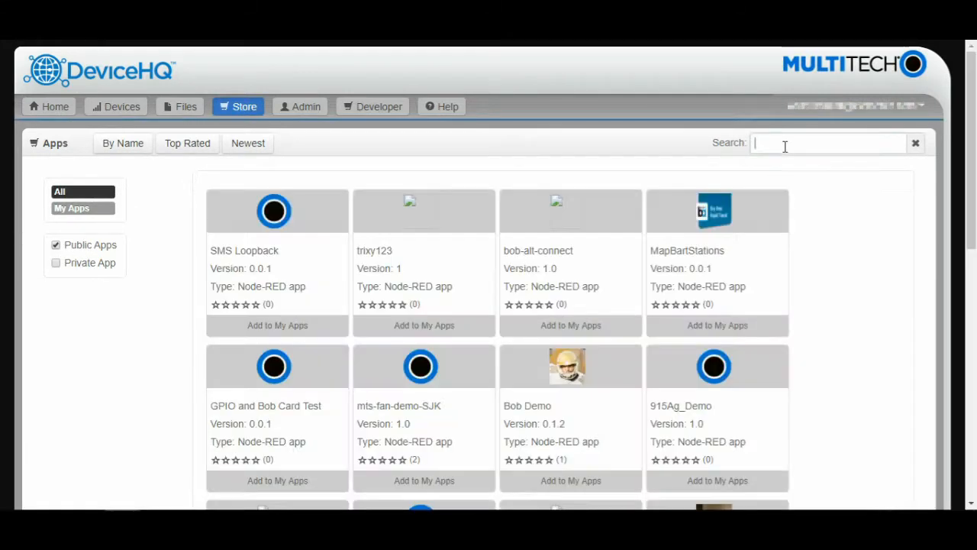
click(785, 145)
text(scr)
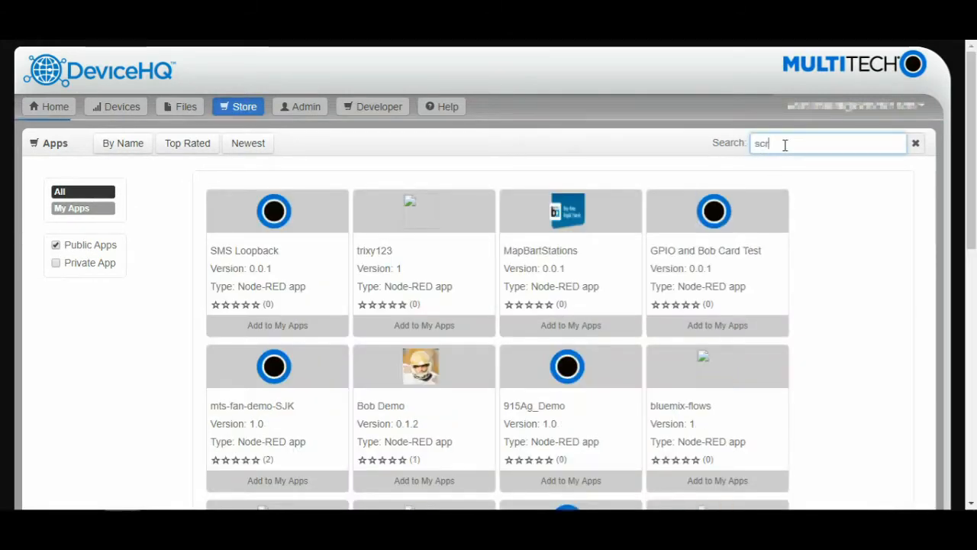
text(iptr.io)
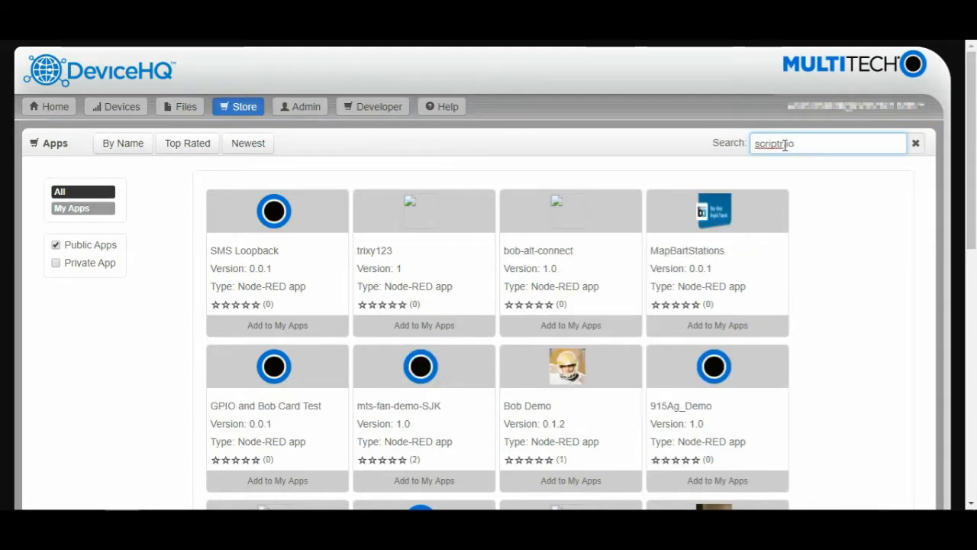
scroll(839, 264, down, 8)
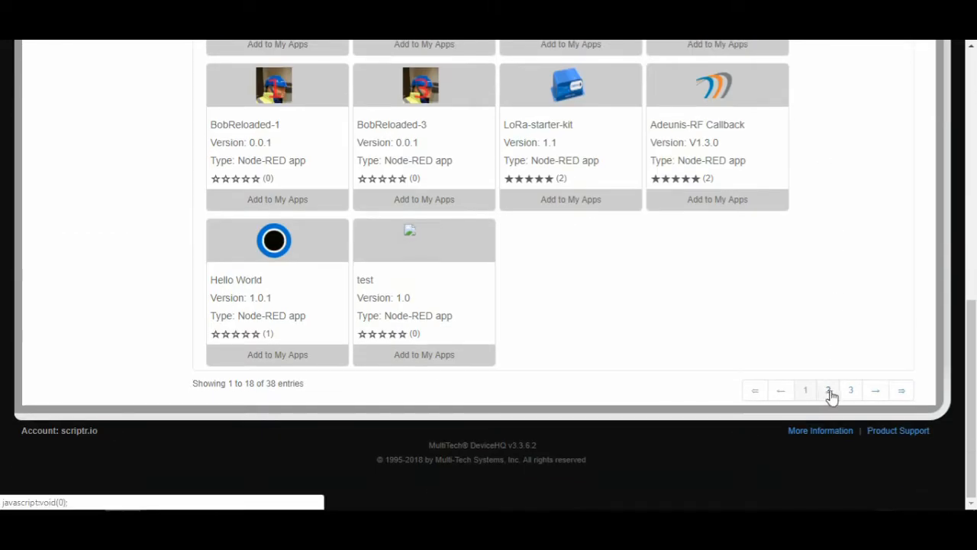
Step: Add scriptr.io_simple_client from results page 2 to My Apps, accepting its licence
click(829, 391)
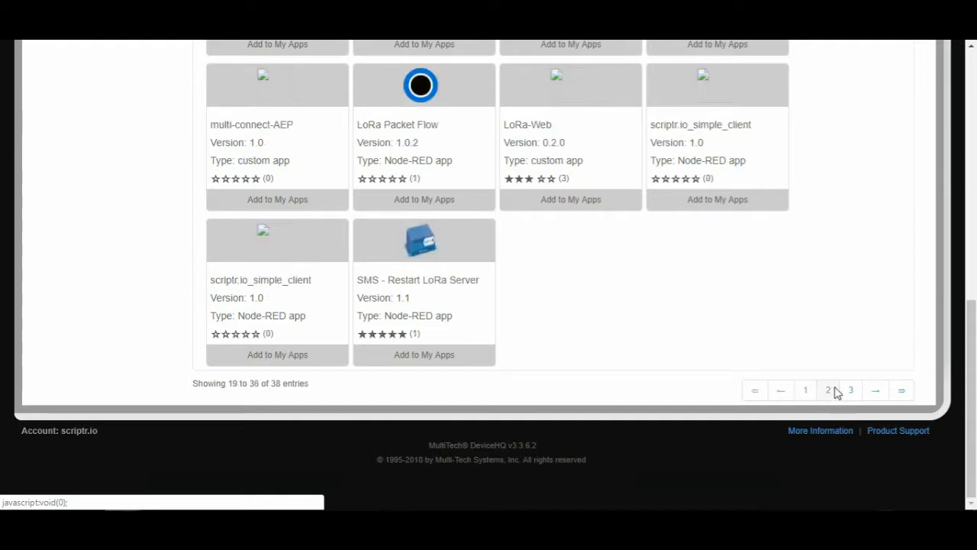
click(698, 136)
click(436, 170)
click(566, 219)
click(627, 237)
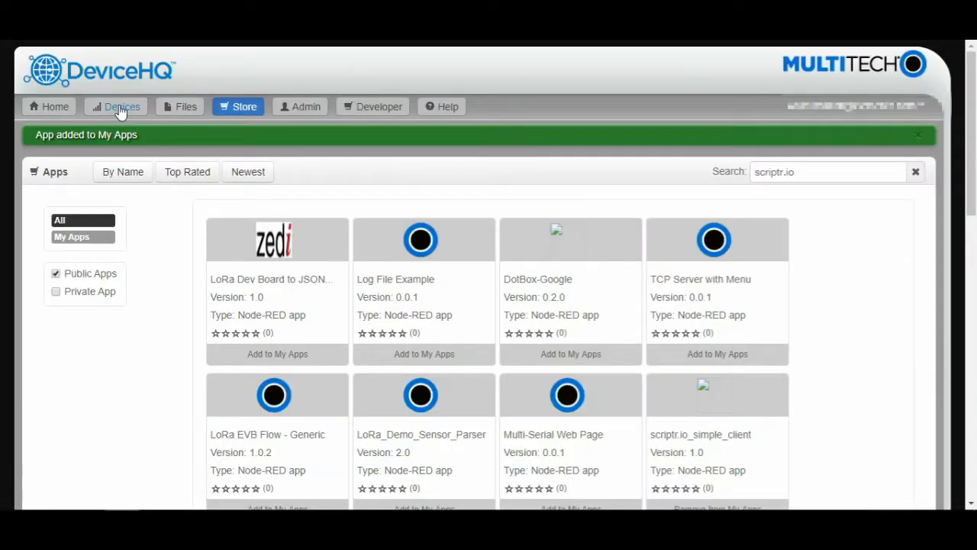
Step: Queue an Install App task for scriptr.io_simple_client 1.0 on gateway MTCDT-LEU1-247A
click(120, 108)
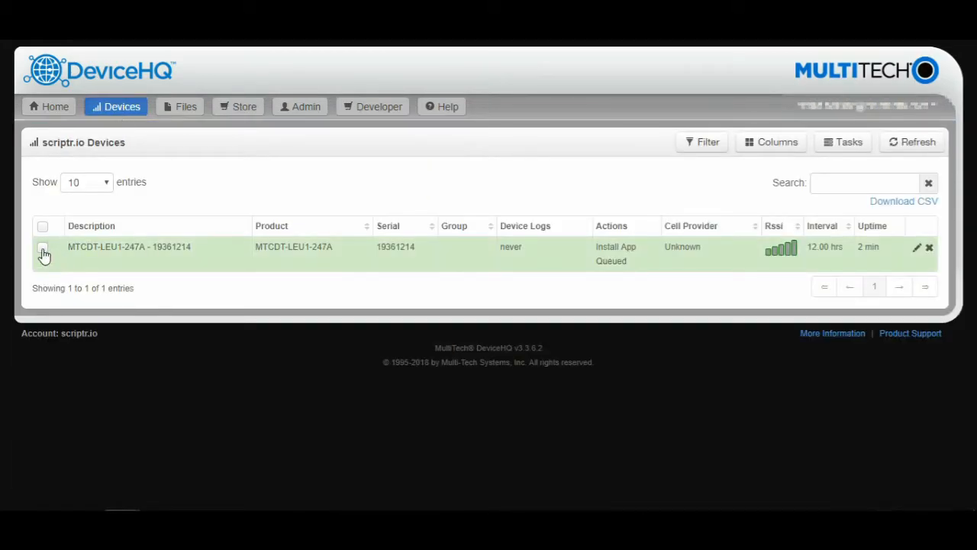
click(43, 249)
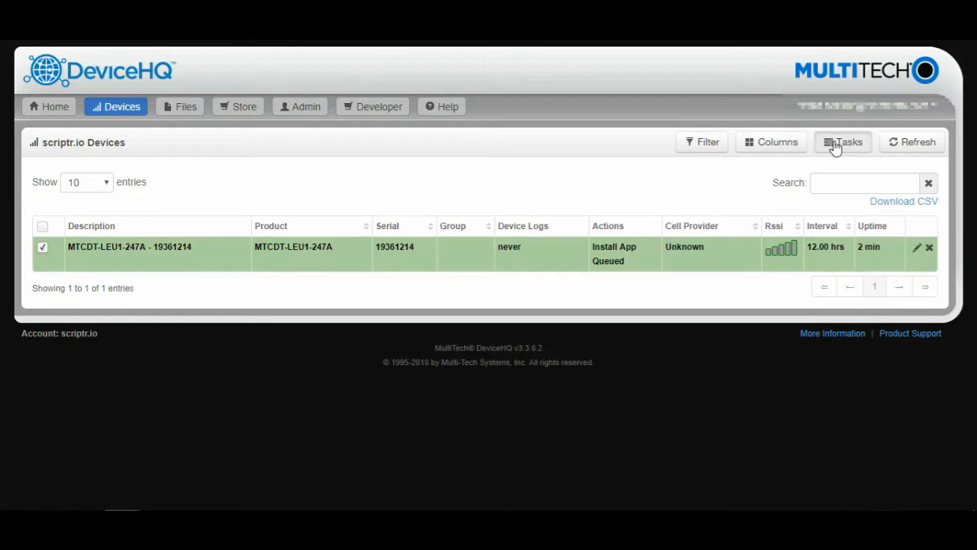
click(836, 147)
click(803, 331)
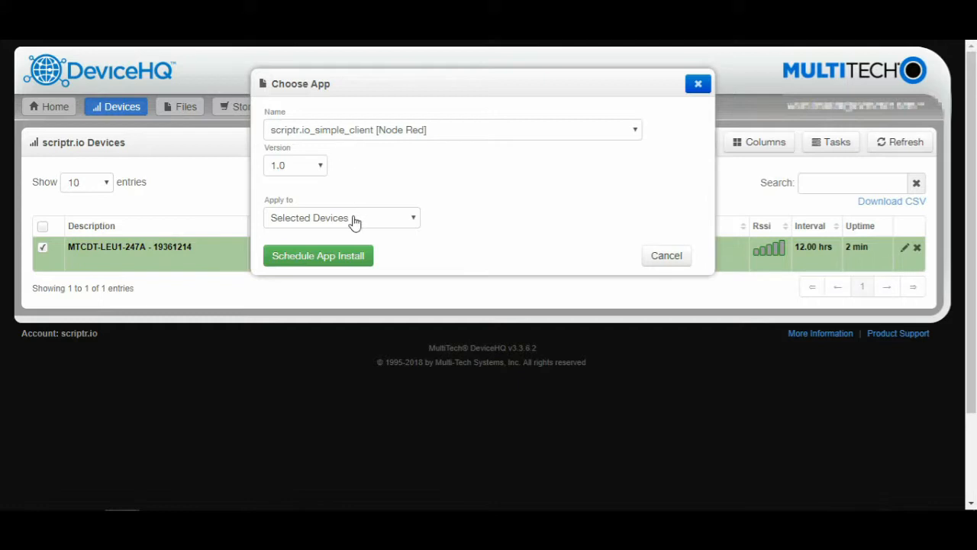
click(347, 259)
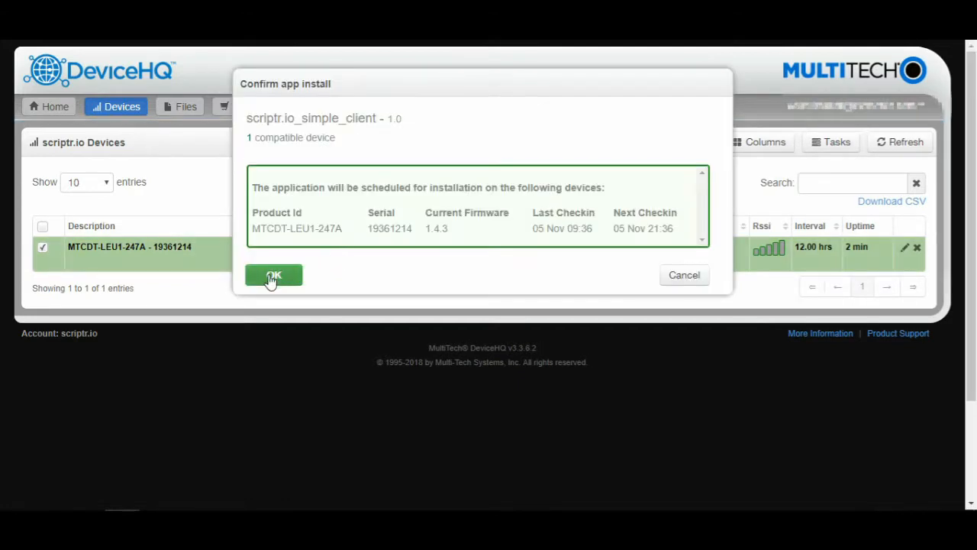
click(272, 276)
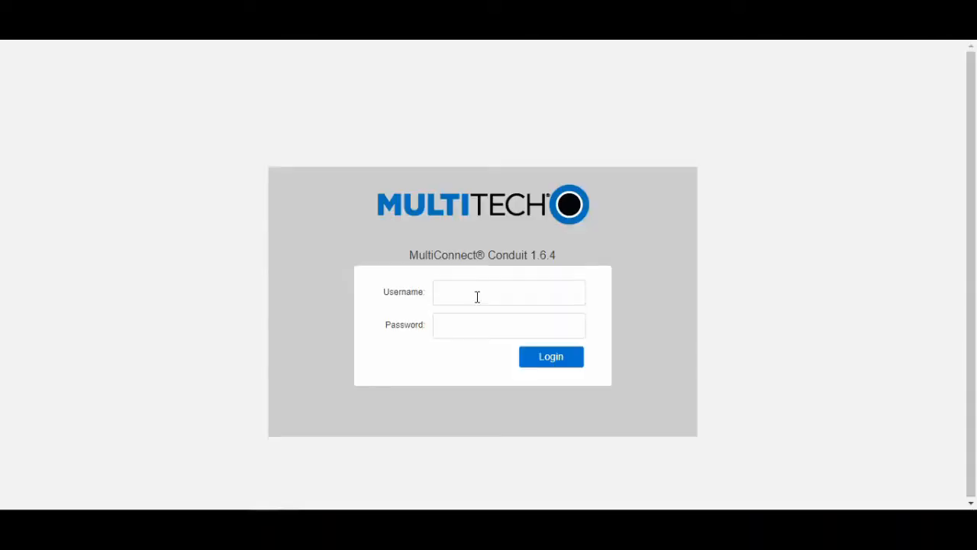
Step: Log in to the Conduit gateway as admin and go to LoRaWAN Network Settings
click(477, 297)
text(admin)
key(Tab)
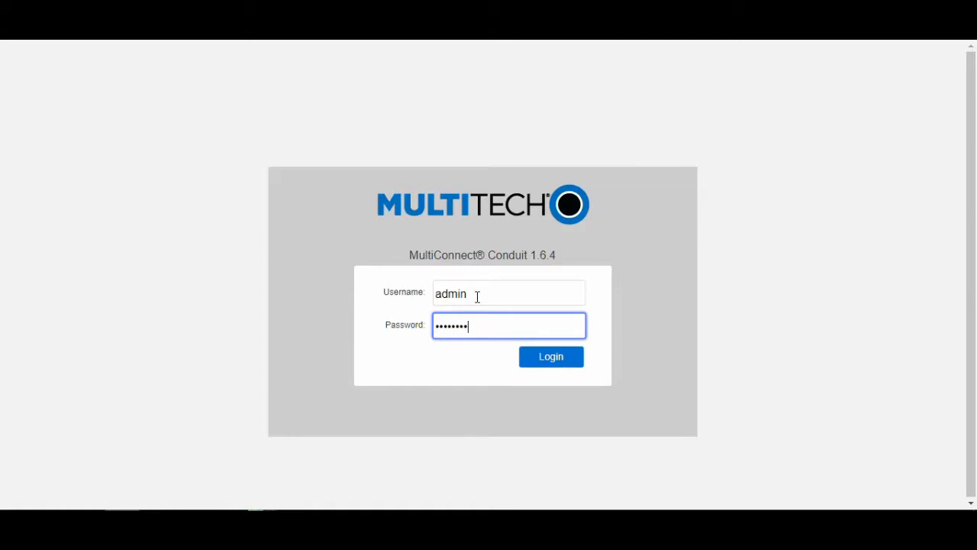
click(563, 364)
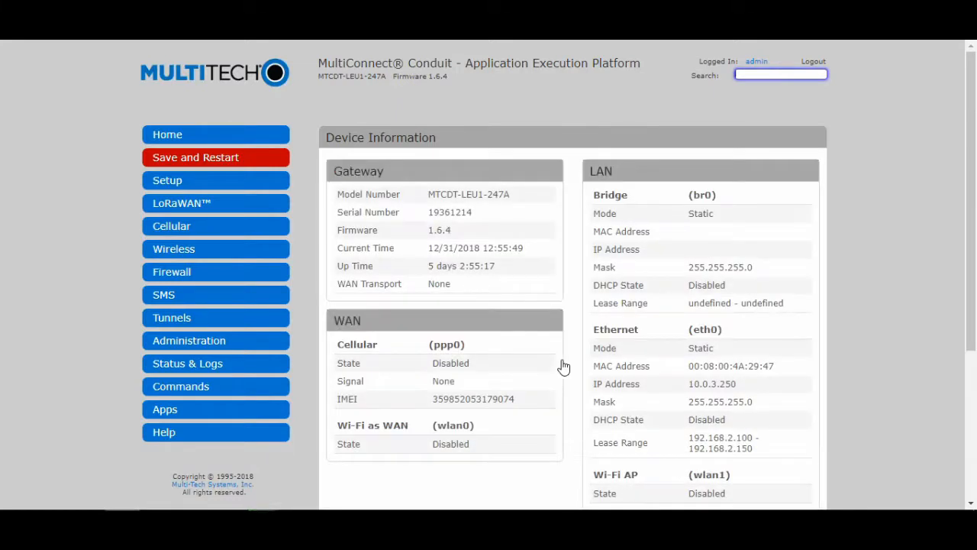
click(245, 208)
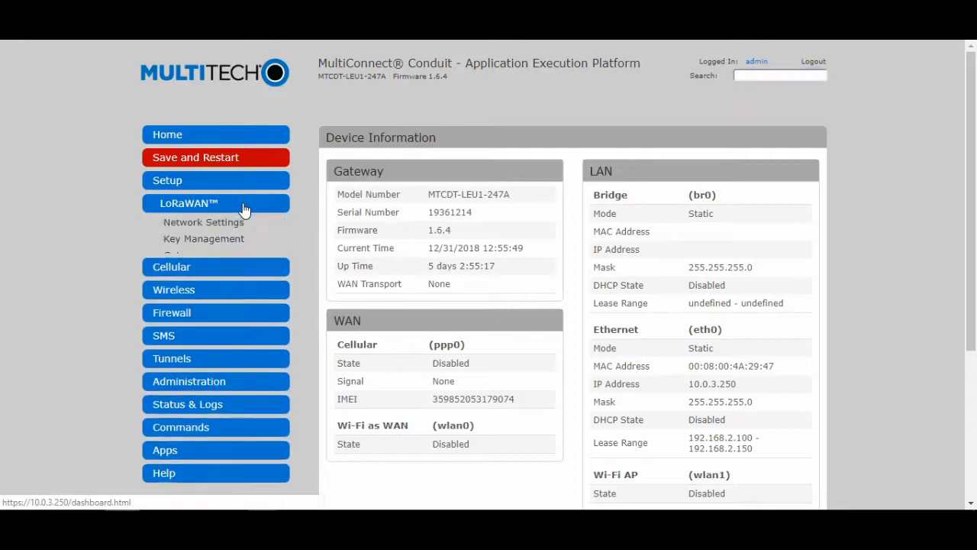
click(239, 220)
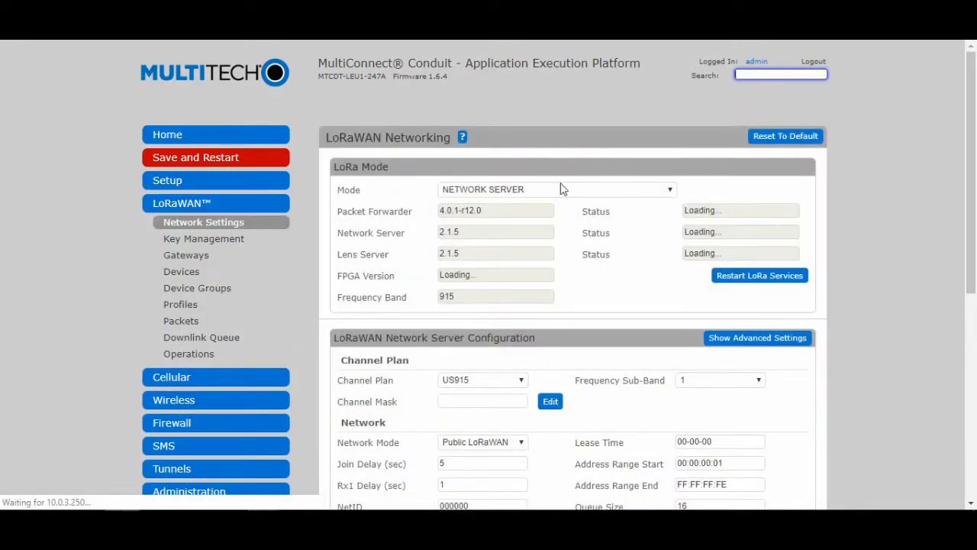
Step: Keep LoRa mode Network Server, channel plan US915 and frequency sub-band 1
click(567, 189)
click(567, 189)
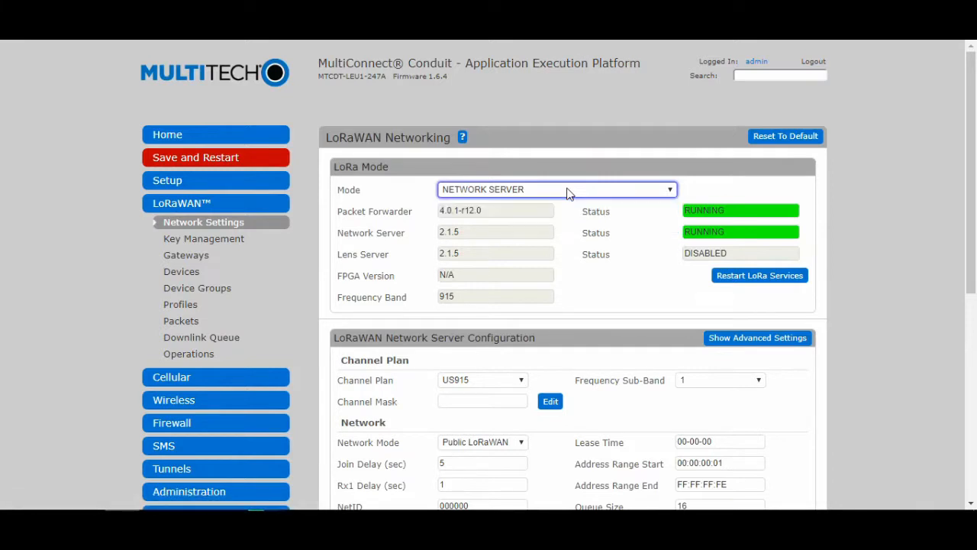
click(497, 380)
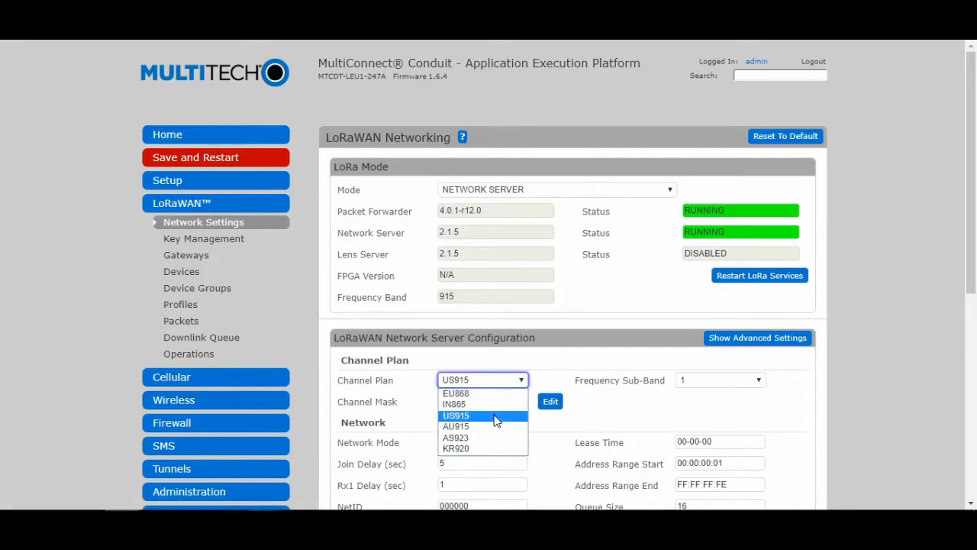
click(493, 416)
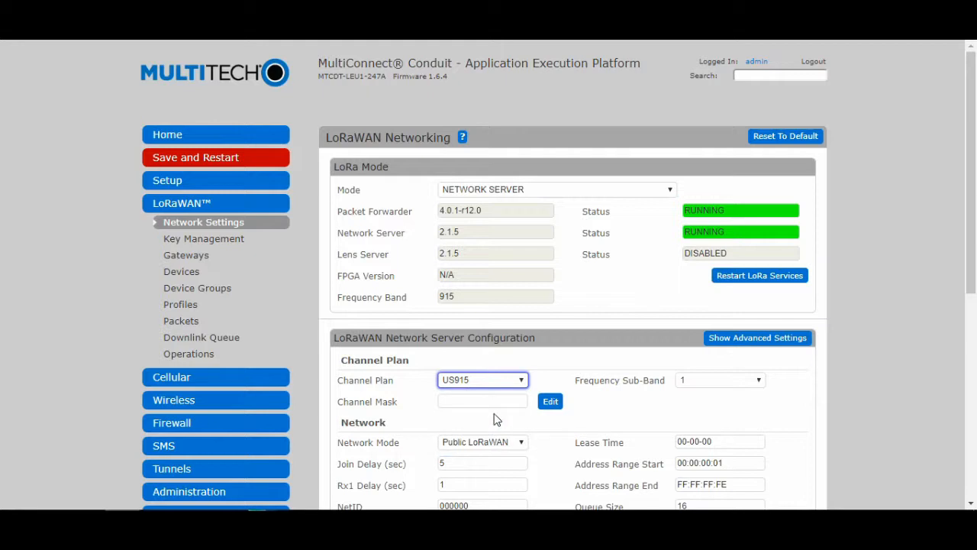
click(738, 381)
click(729, 397)
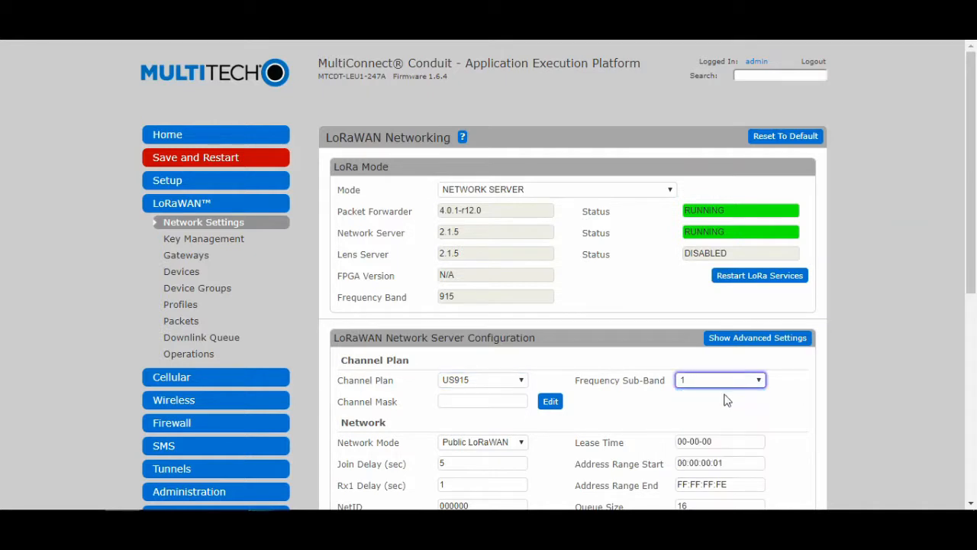
Step: Switch network mode to Private MTS with 1-second join delay and save the settings
click(512, 444)
click(498, 459)
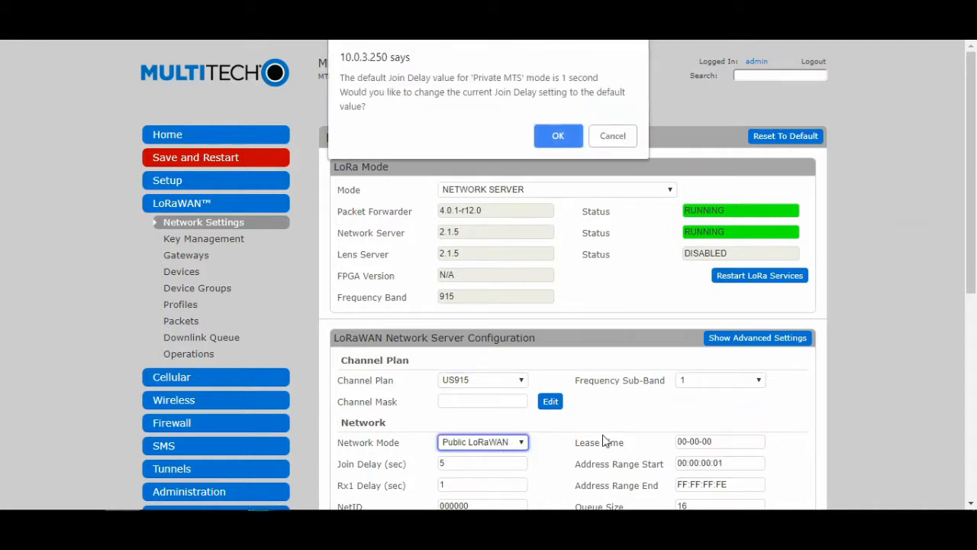
click(556, 138)
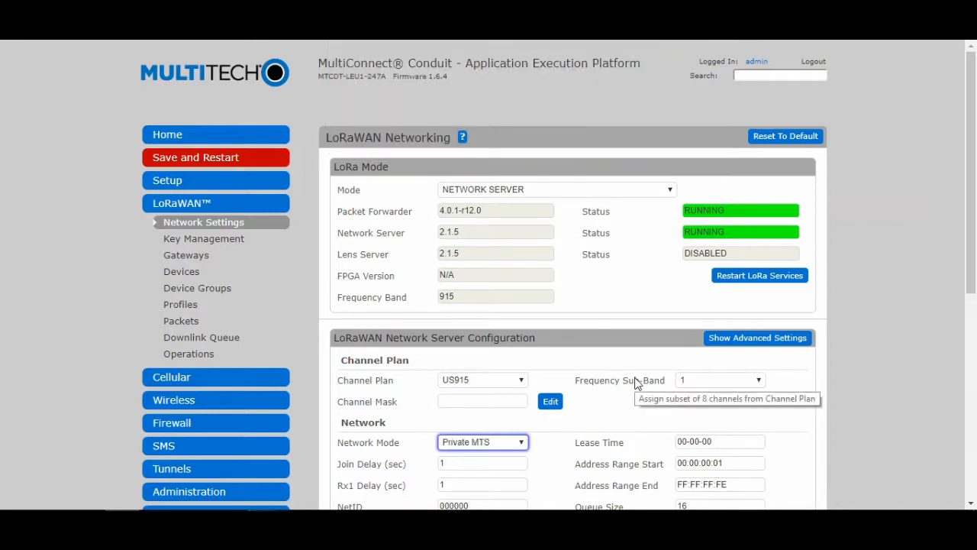
scroll(635, 381, down, 5)
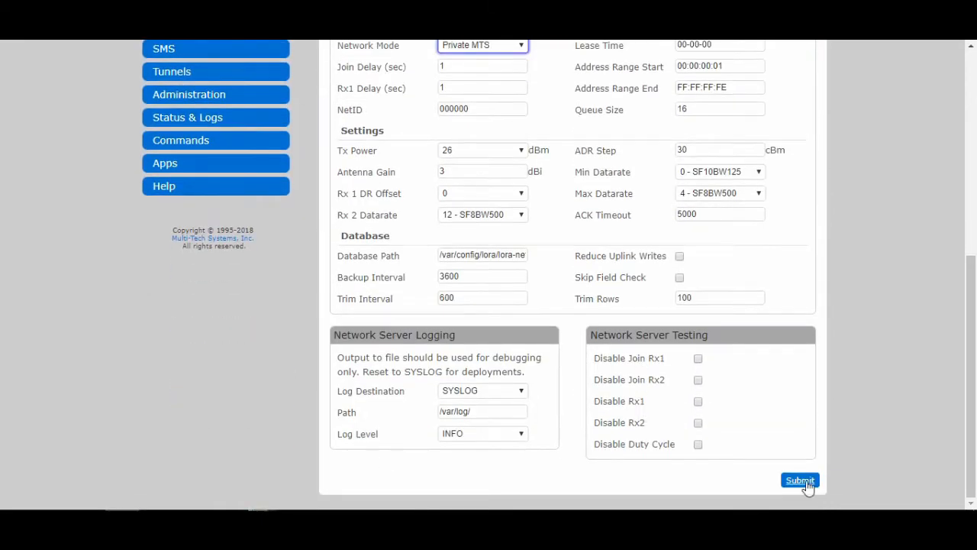
click(800, 480)
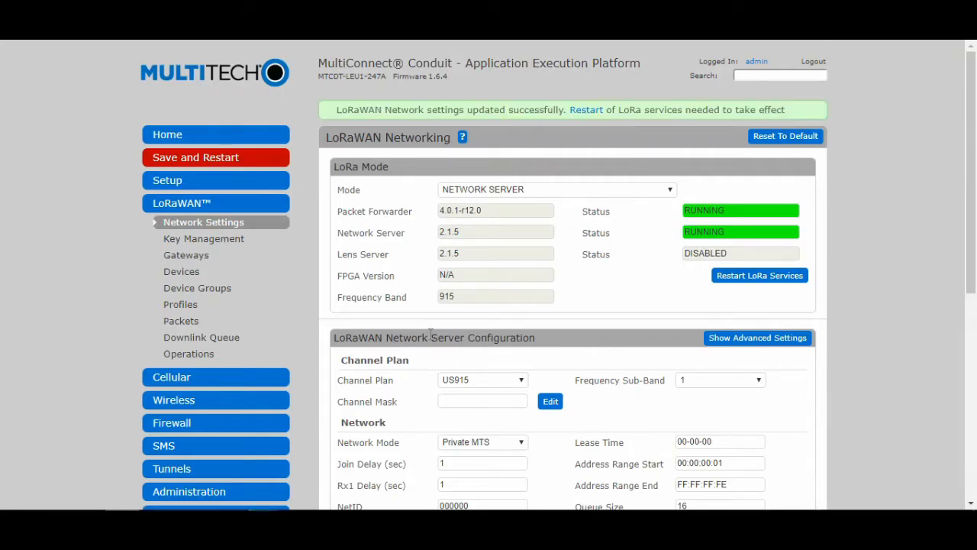
click(214, 242)
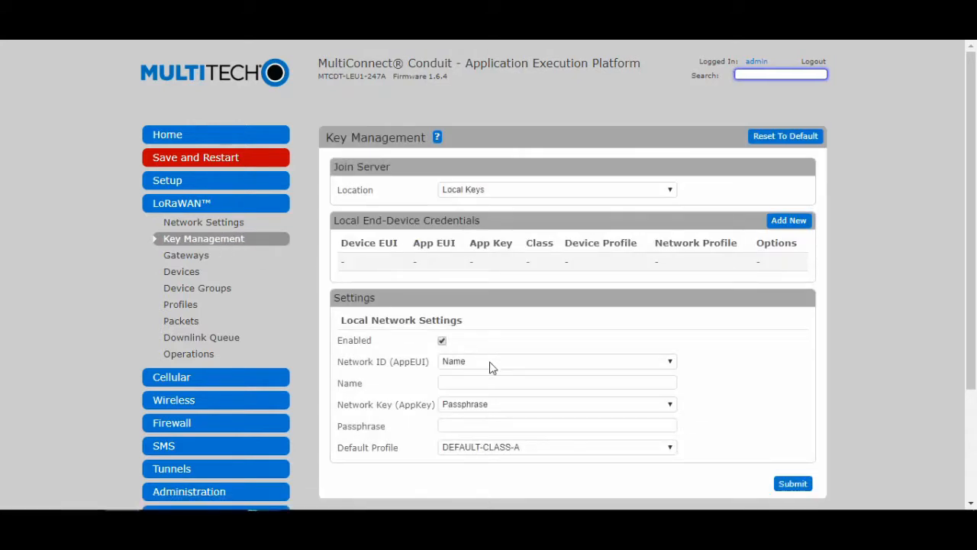
Step: Set the LoRaWAN network name and passphrase to MultiTech and submit the key settings
click(489, 362)
click(492, 375)
click(491, 382)
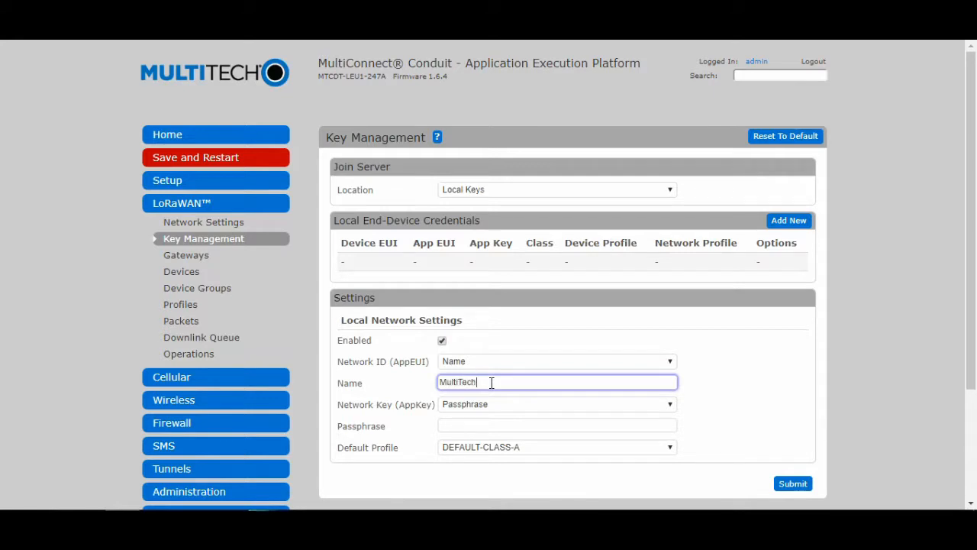
click(491, 402)
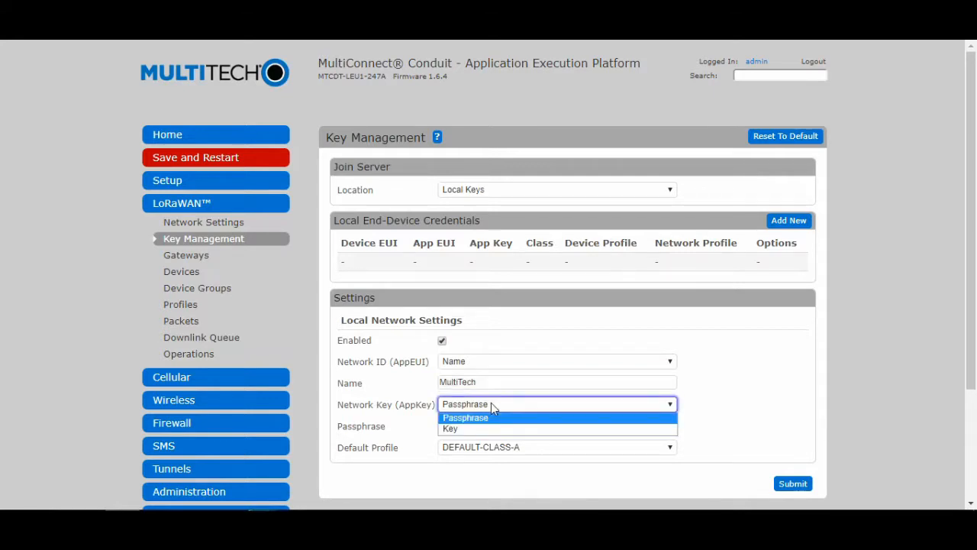
click(491, 402)
click(489, 427)
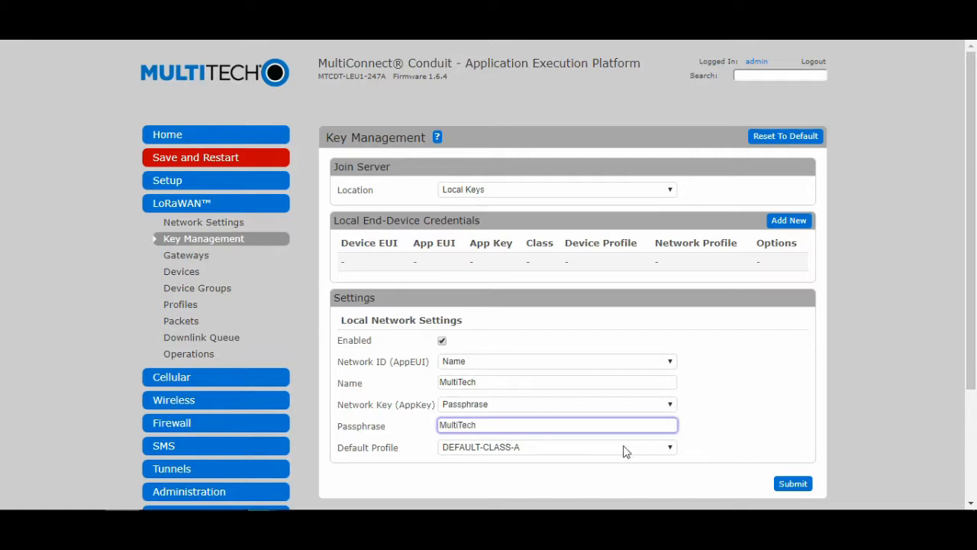
click(791, 484)
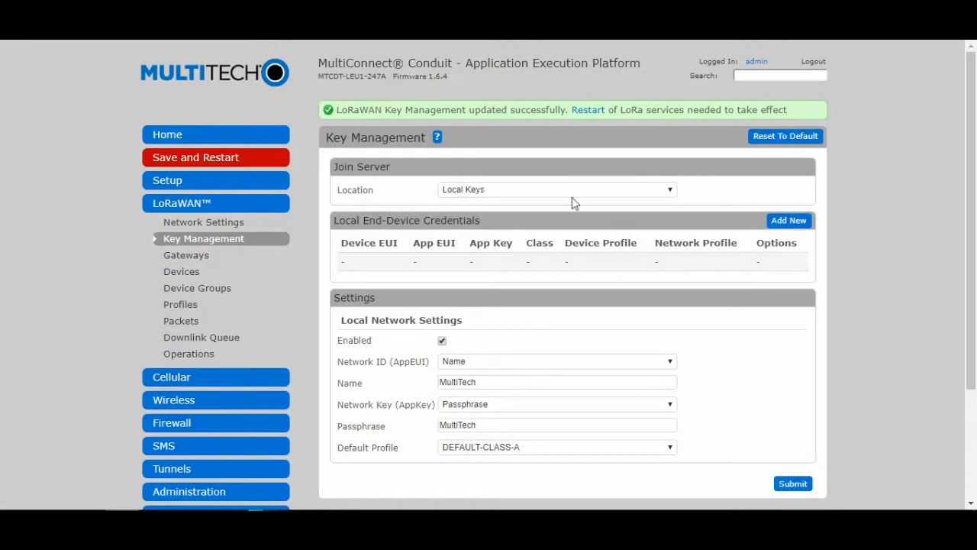
Step: Restart the LoRa services and go to the Apps management page
click(586, 111)
click(566, 105)
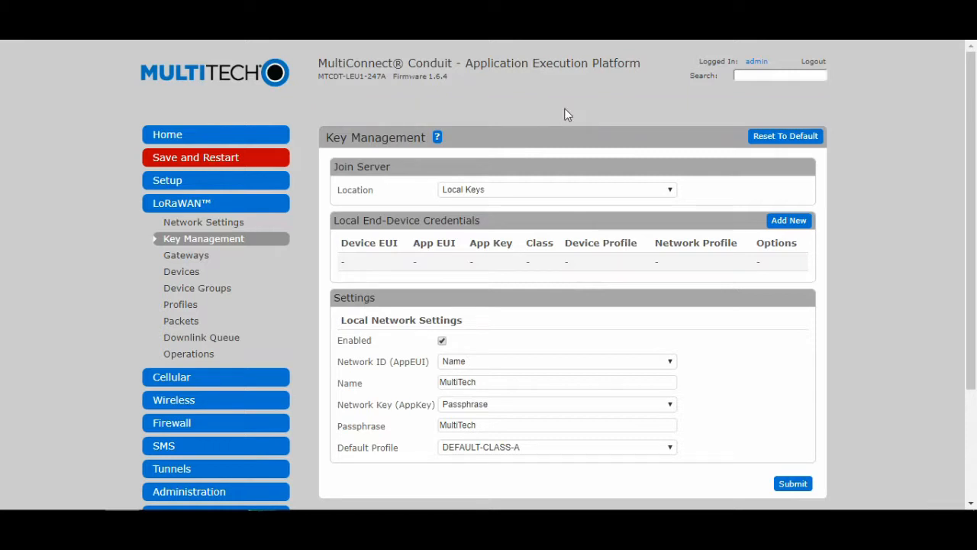
scroll(500, 271, down, 3)
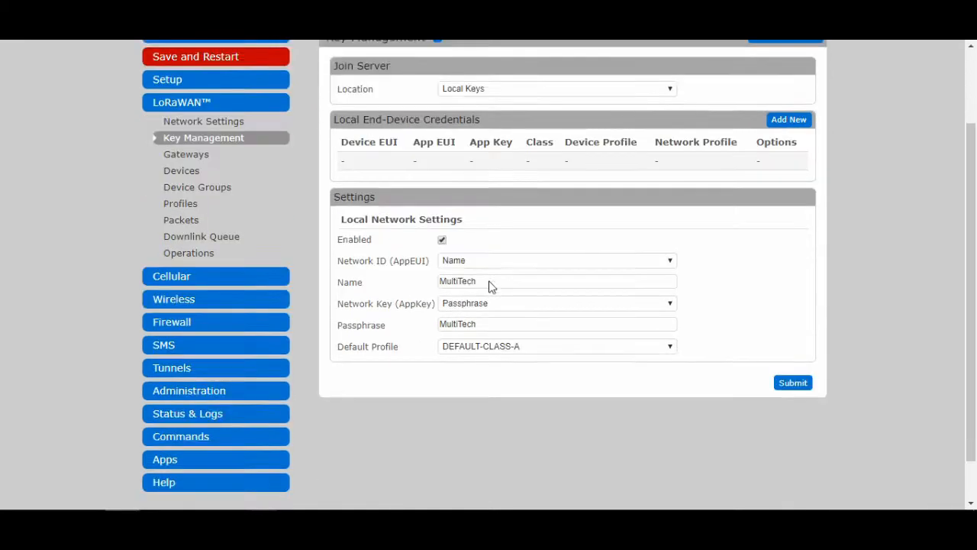
click(207, 413)
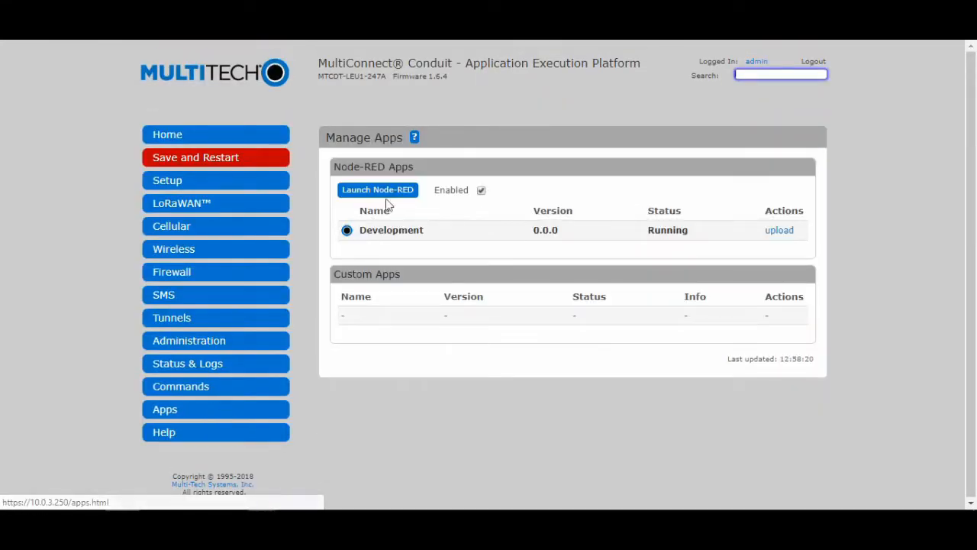
Step: Launch Node-RED, log in as admin, and open the config function node for editing
click(387, 190)
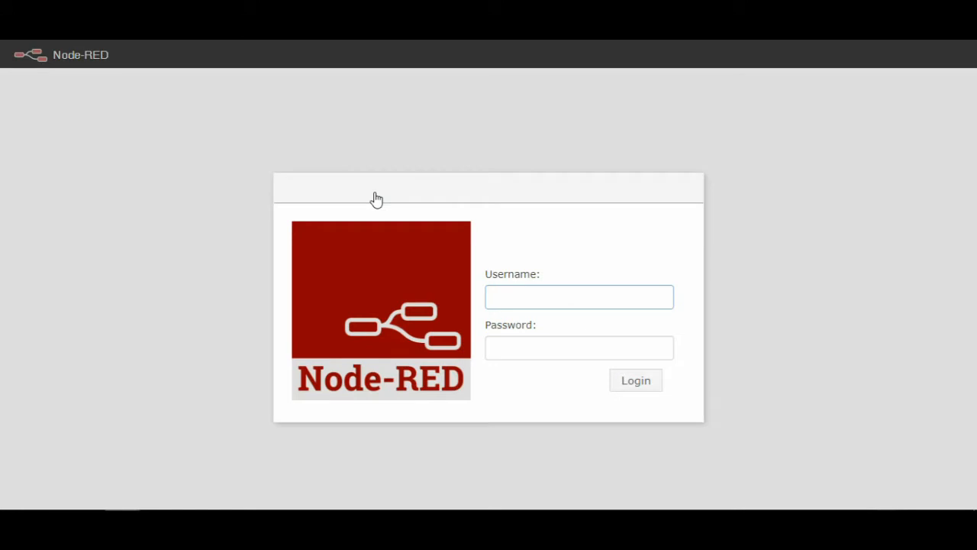
text(admin)
key(Tab)
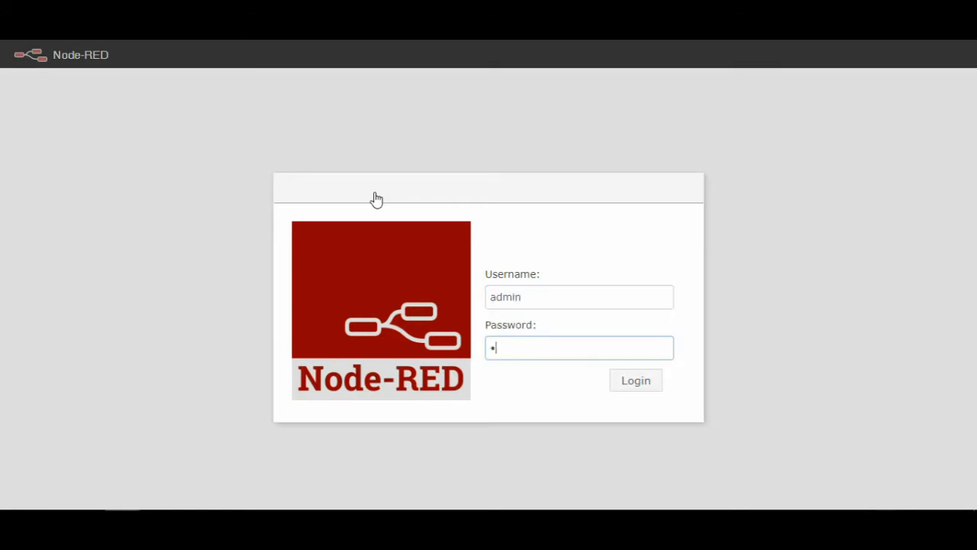
key(Return)
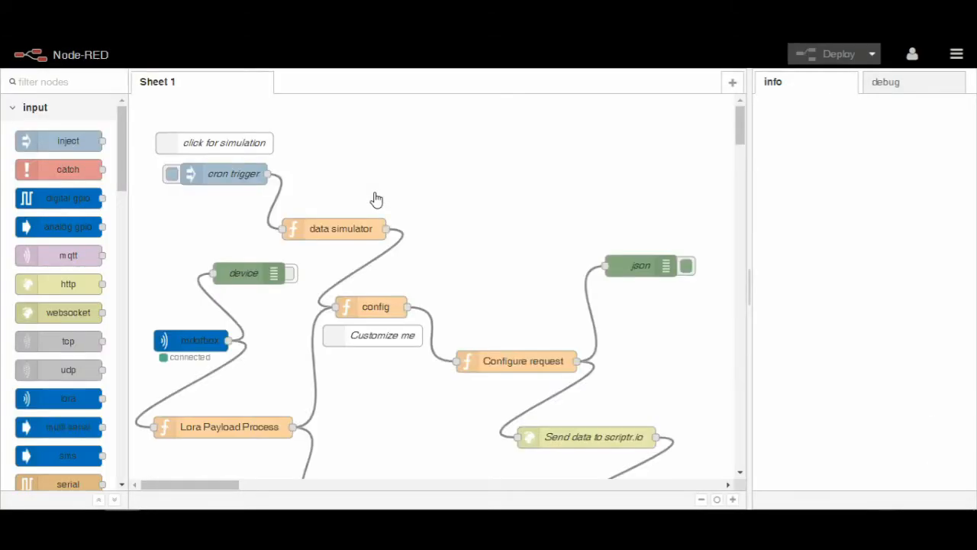
double_click(380, 307)
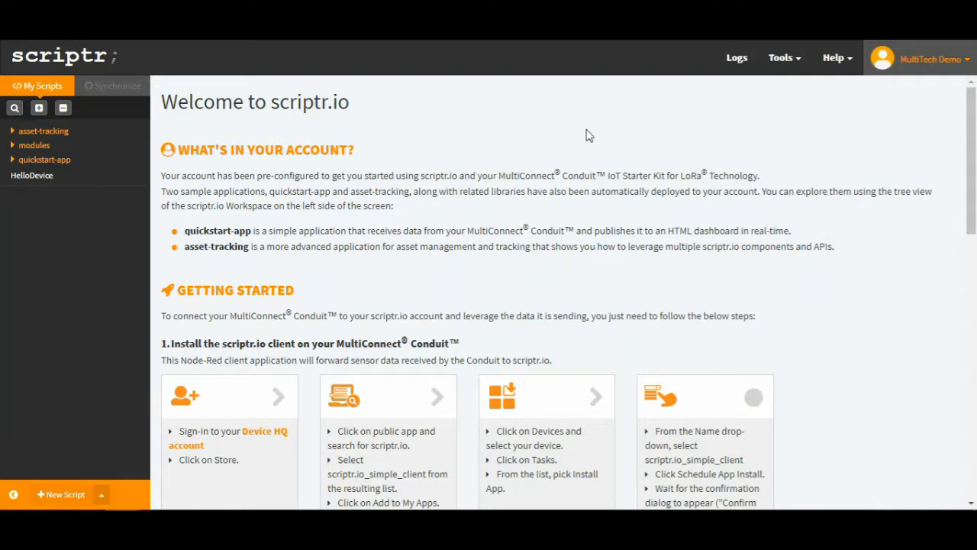
Step: Paste the multiconnect-conduit token from scriptr.io's Device Directory into the config node's auth_token
click(908, 66)
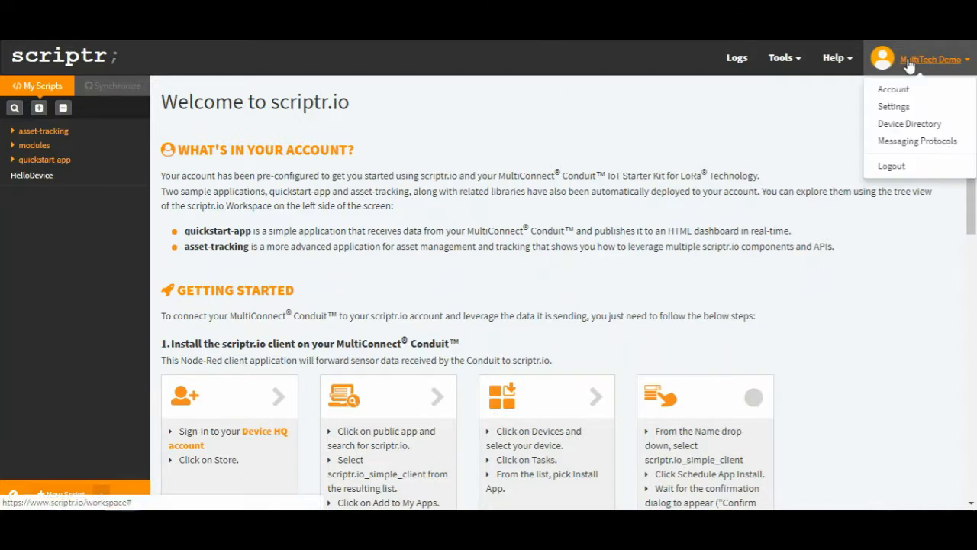
click(926, 128)
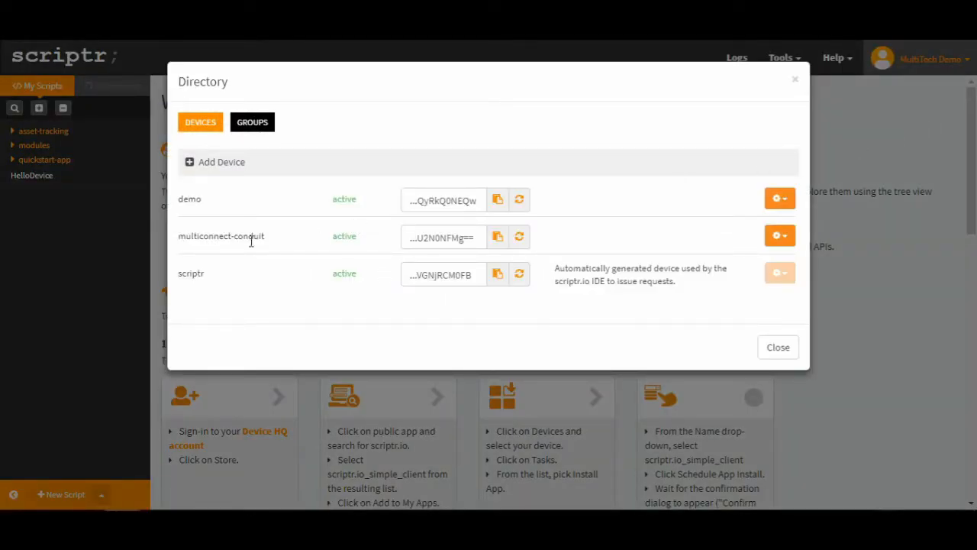
click(496, 239)
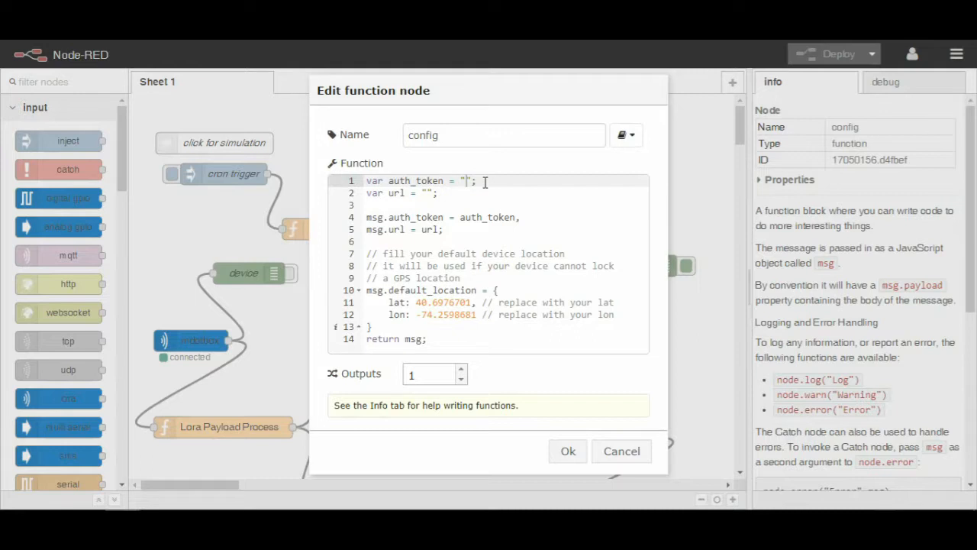
key(ctrl+v)
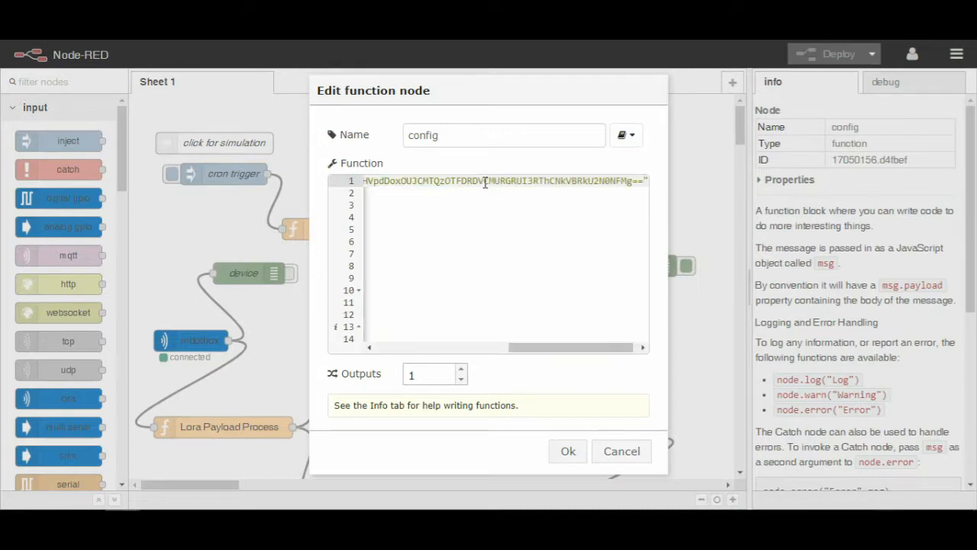
key(Home)
click(427, 193)
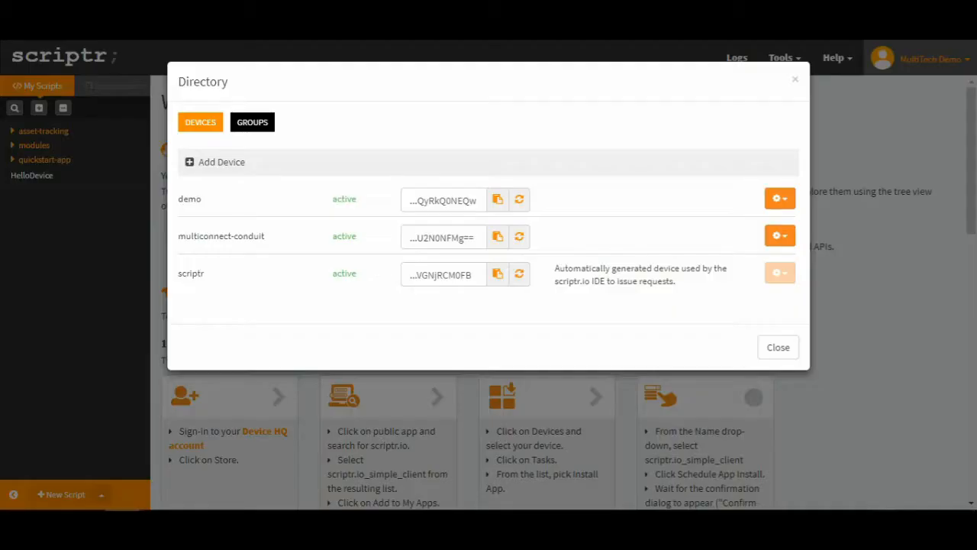
click(771, 349)
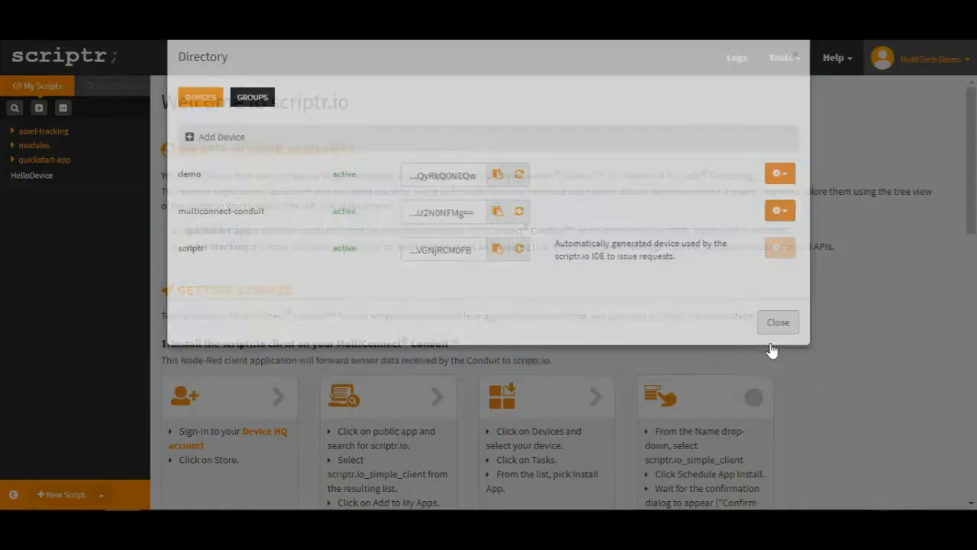
scroll(771, 356, down, 6)
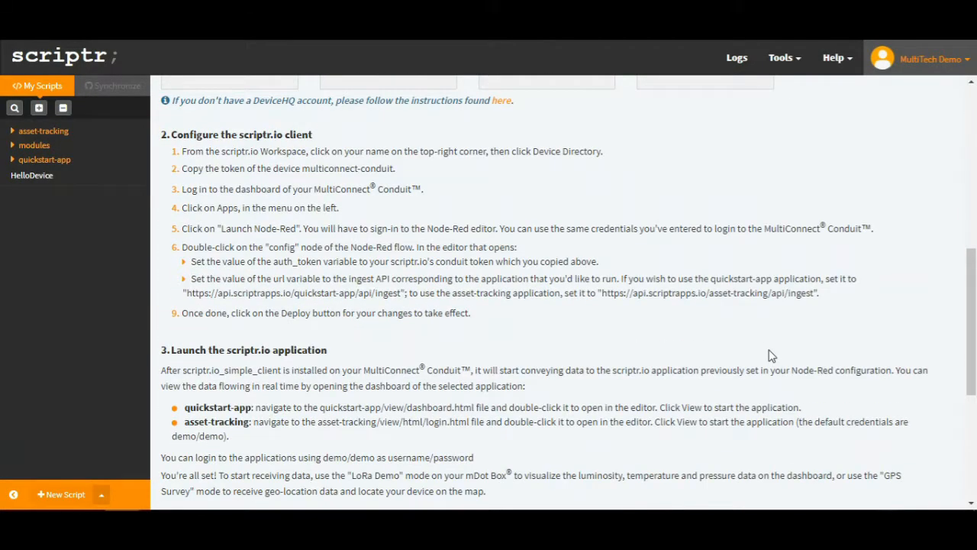
drag(814, 293, 803, 294)
click(813, 295)
drag(814, 294, 605, 300)
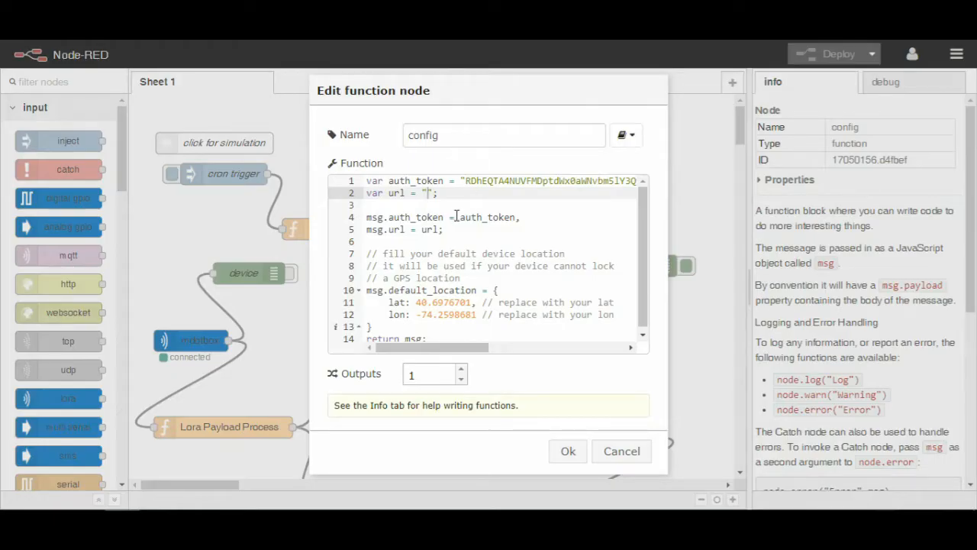
key(ctrl+v)
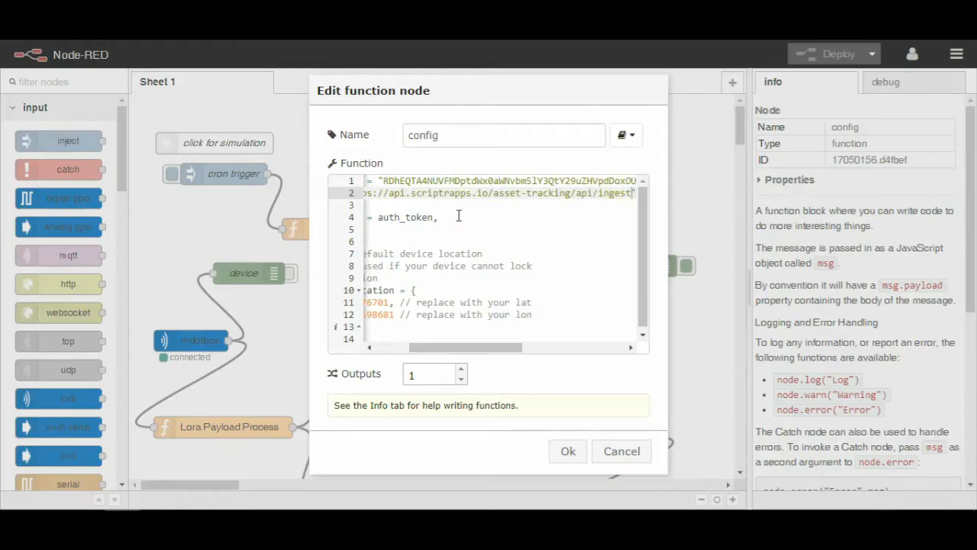
click(566, 451)
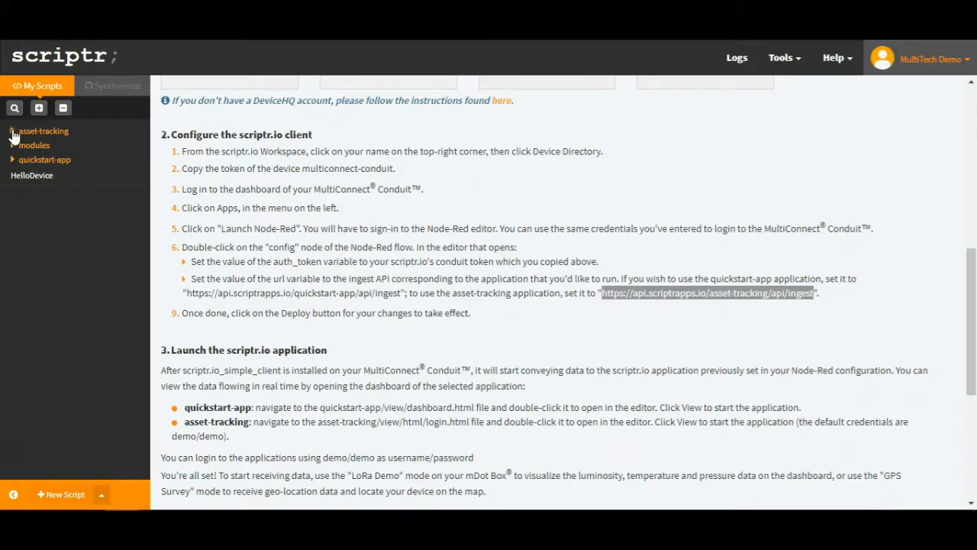
click(14, 133)
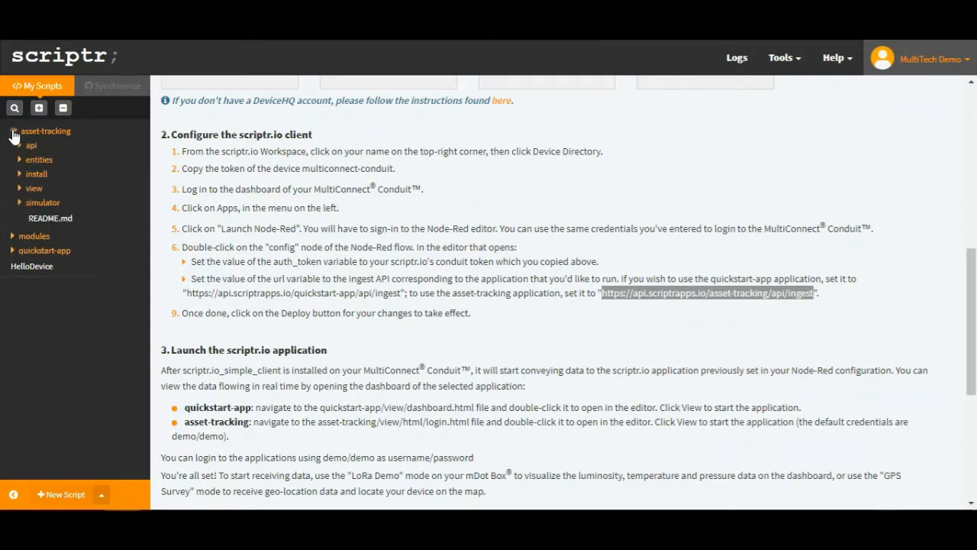
Step: Open asset-tracking's view/html/login.html in the editor and preview it
click(20, 188)
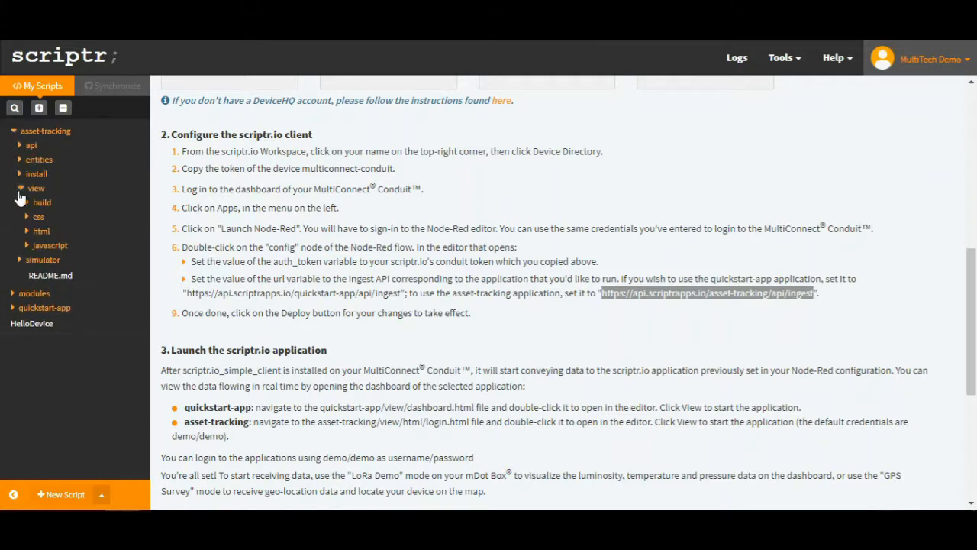
click(26, 232)
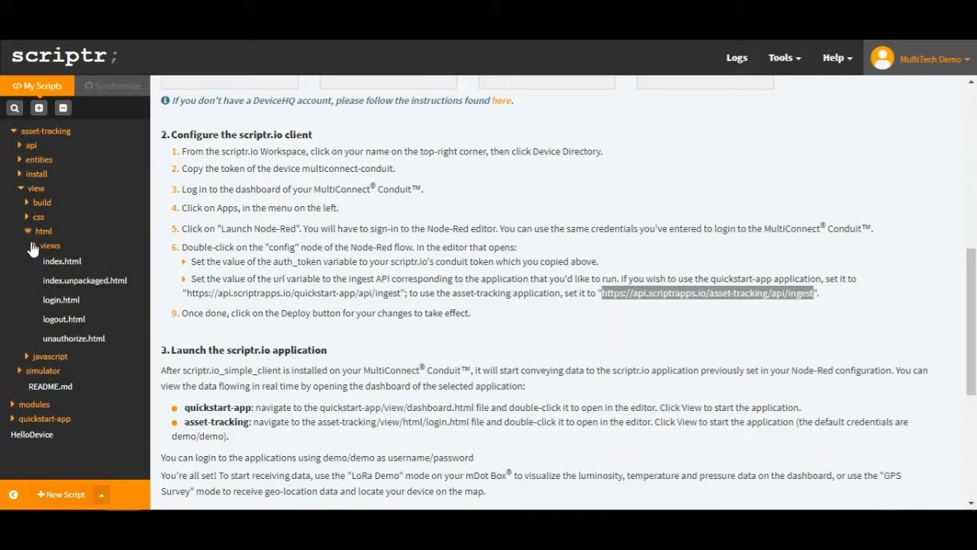
double_click(56, 301)
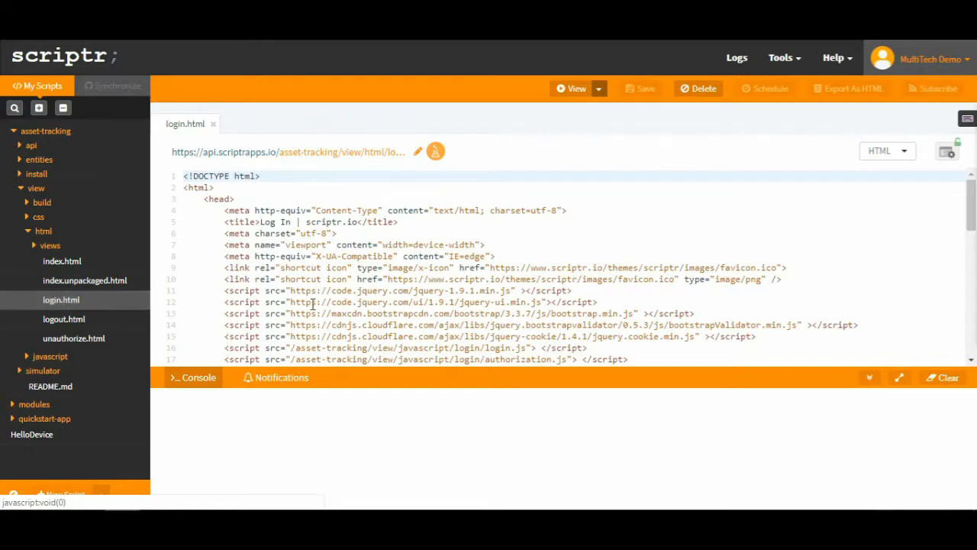
click(575, 95)
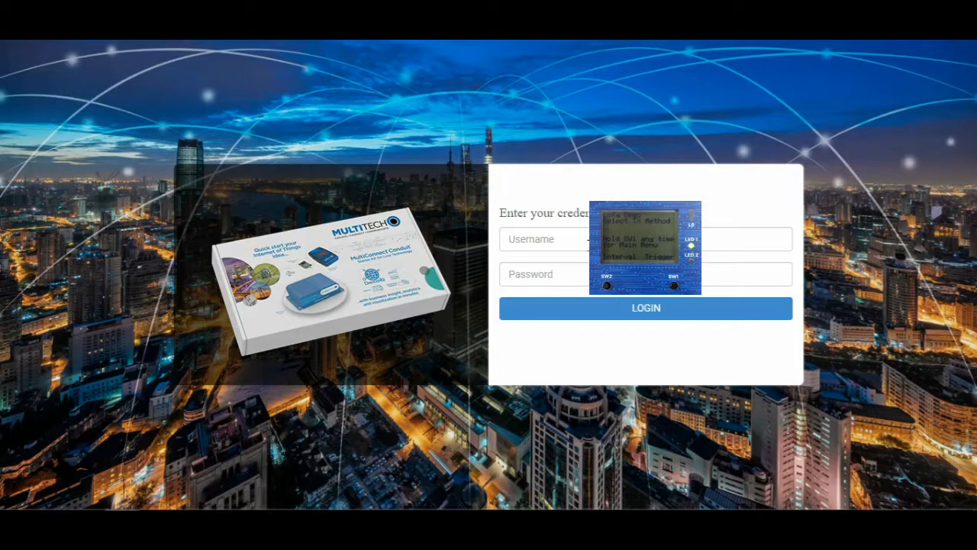
Step: Sign in with the demo username and password to reach the device map near New York
click(589, 244)
text(demo)
key(Tab)
text(demo)
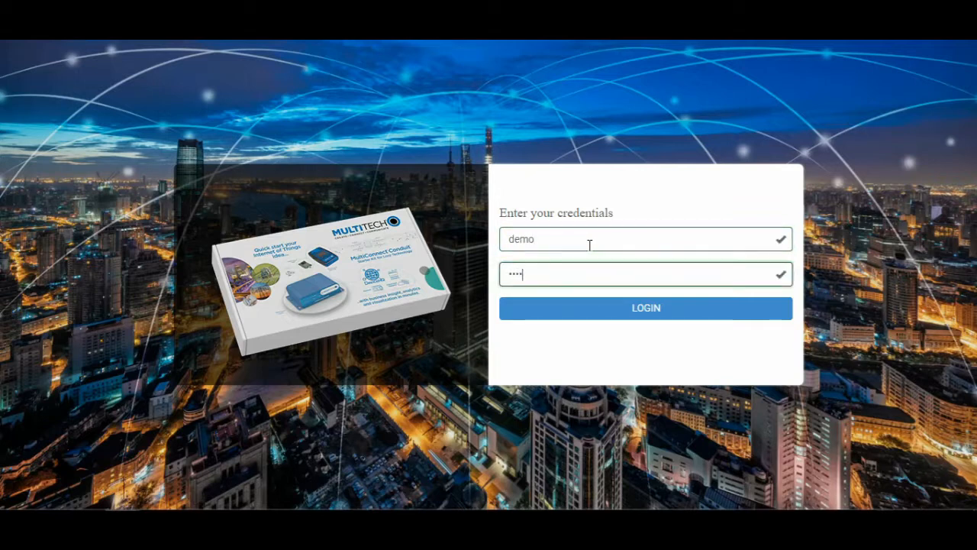
key(Return)
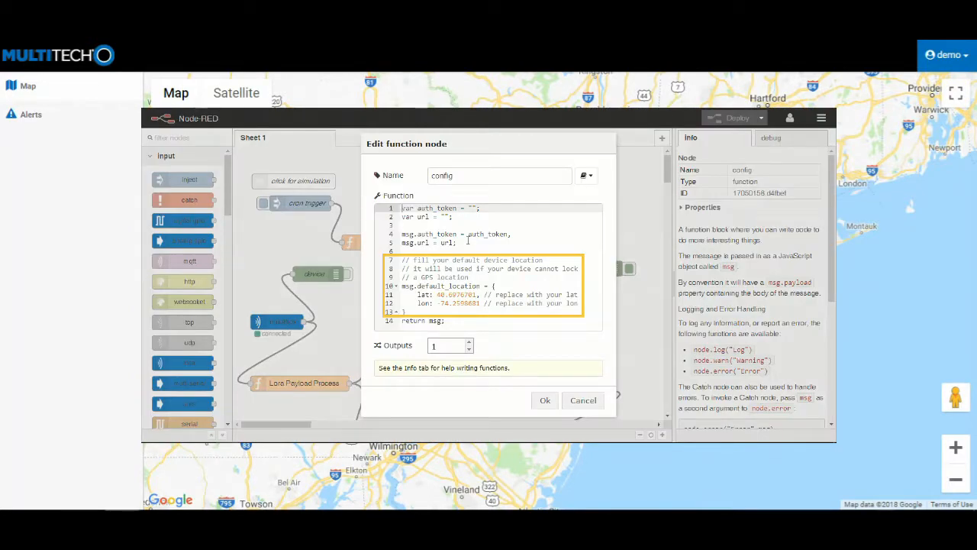
Step: Zoom into the device near Union and open its readings: temperature 30, luminosity 1069, pressure 94717
scroll(560, 292, up, 5)
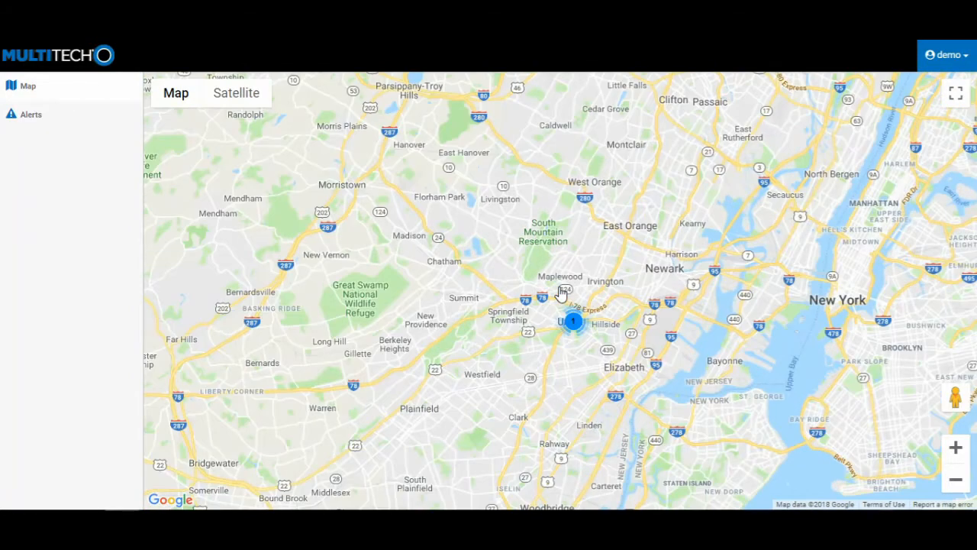
click(569, 325)
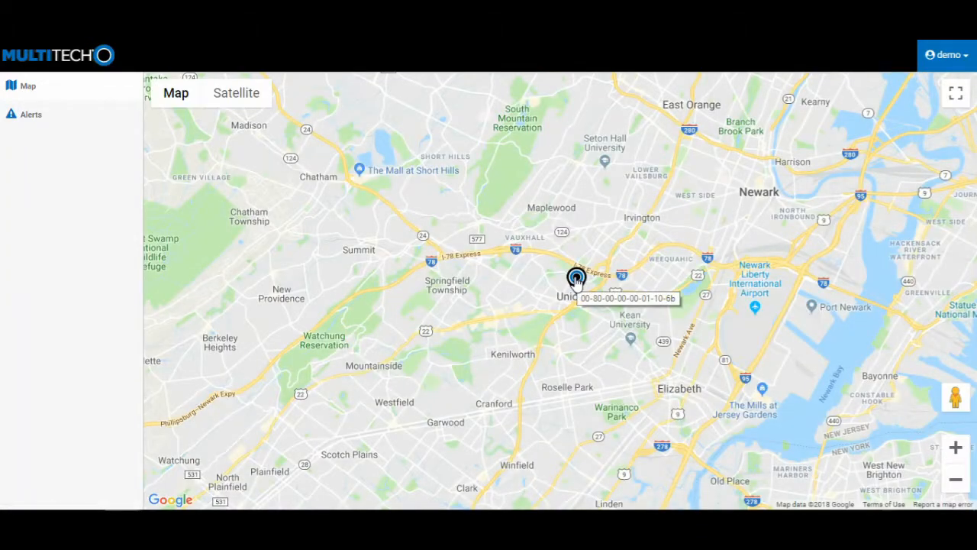
scroll(574, 277, up, 1)
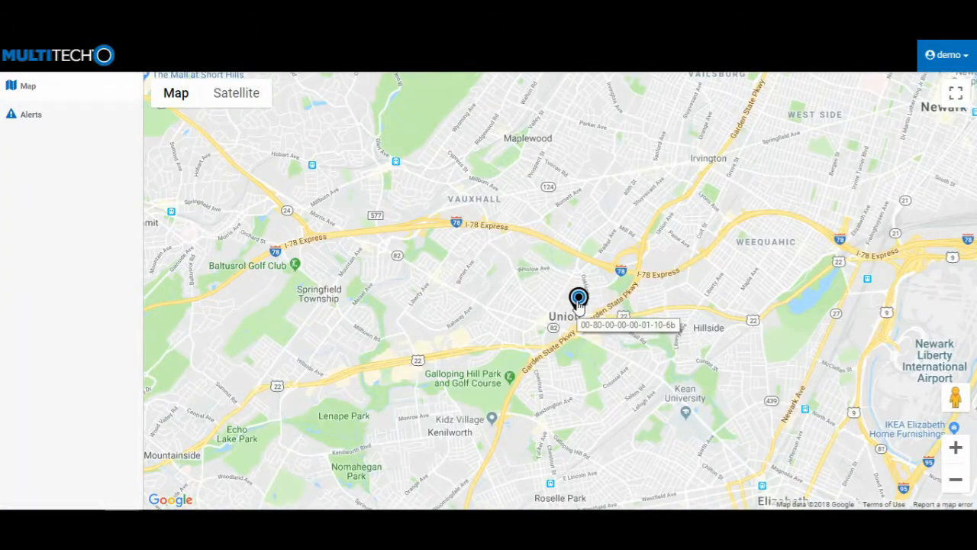
click(578, 302)
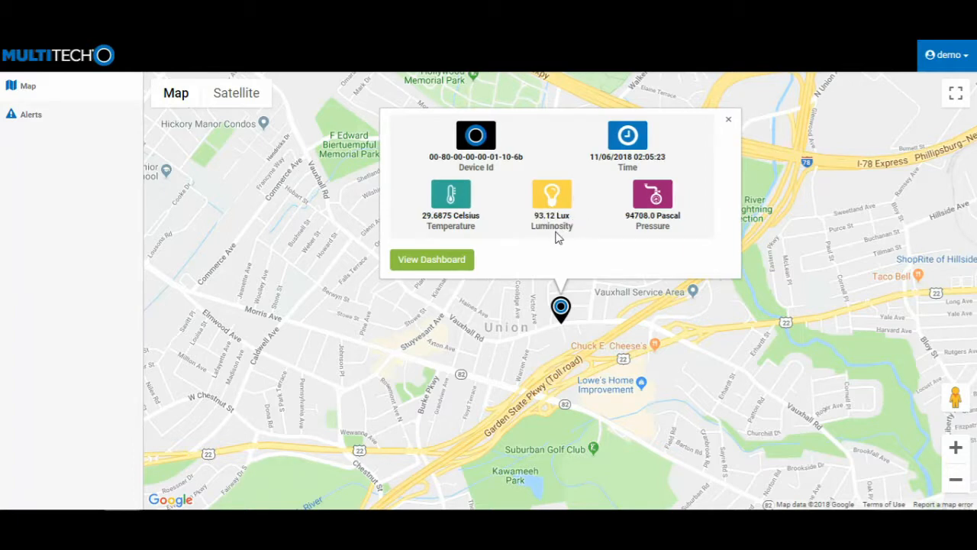
click(456, 262)
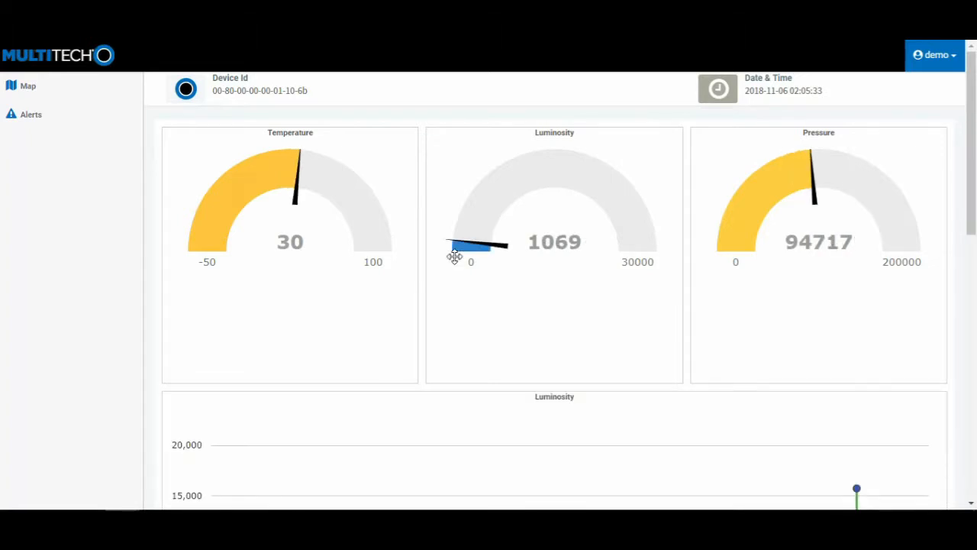
Step: Scroll through the device's dashboard charts, then show the Alerts list with its high_luminosity alert
scroll(458, 284, down, 6)
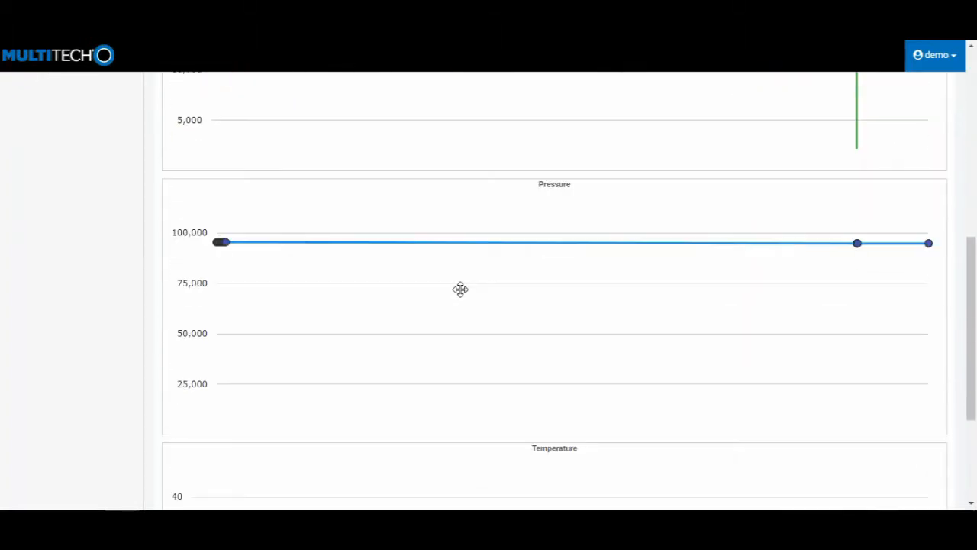
scroll(461, 290, down, 3)
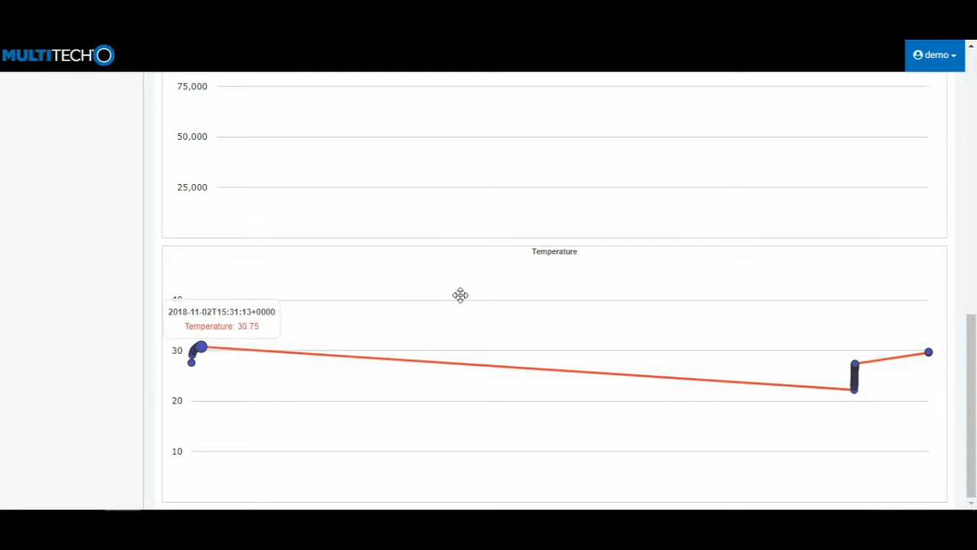
scroll(460, 296, up, 2)
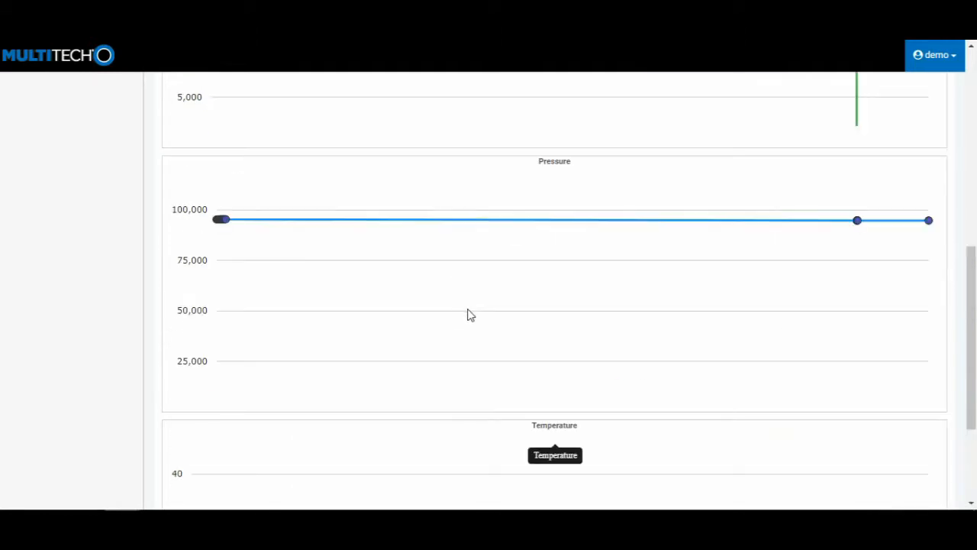
scroll(469, 311, up, 6)
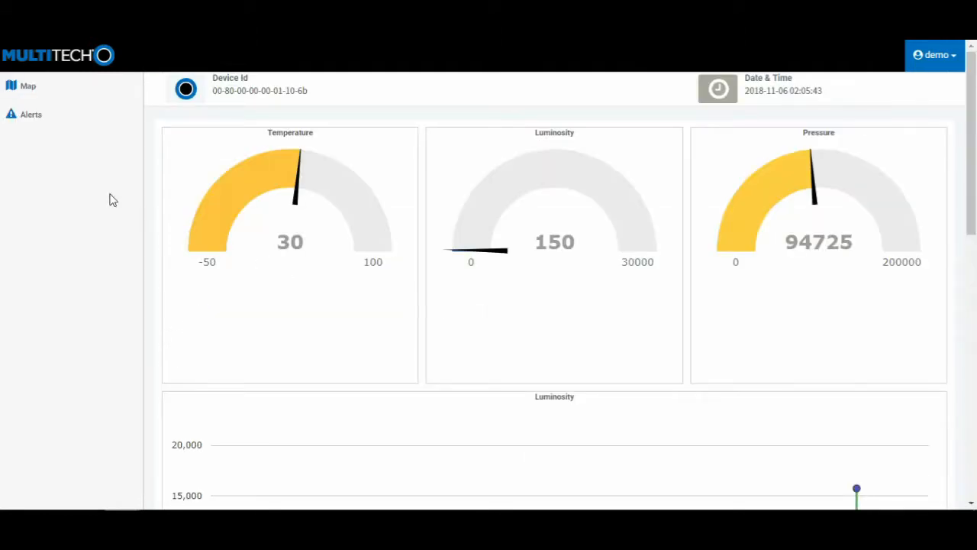
click(36, 119)
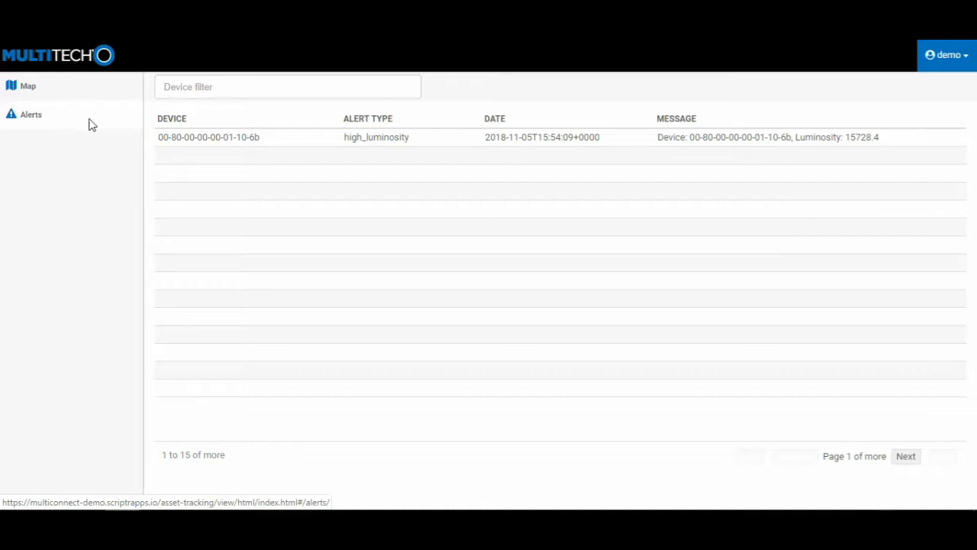
Step: Select the high_luminosity alert (luminosity 15728.4), then return to the New York device map
click(285, 142)
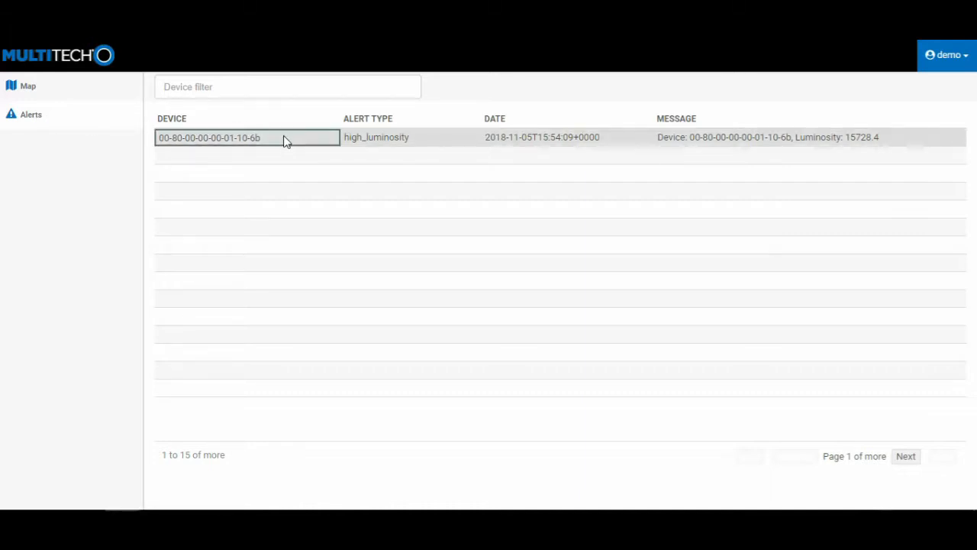
click(97, 94)
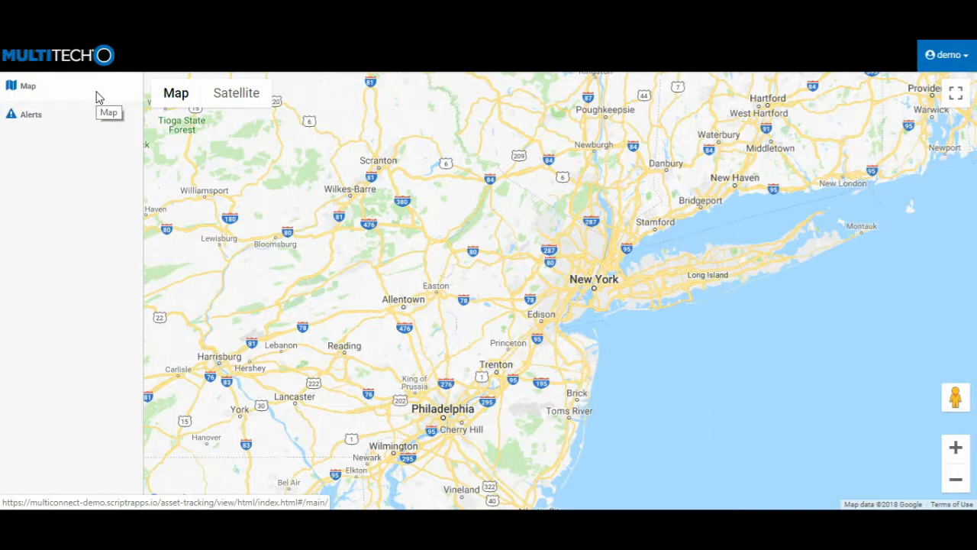
Step: Zoom out and pan the map west to the device cluster near San Francisco
scroll(382, 279, down, 3)
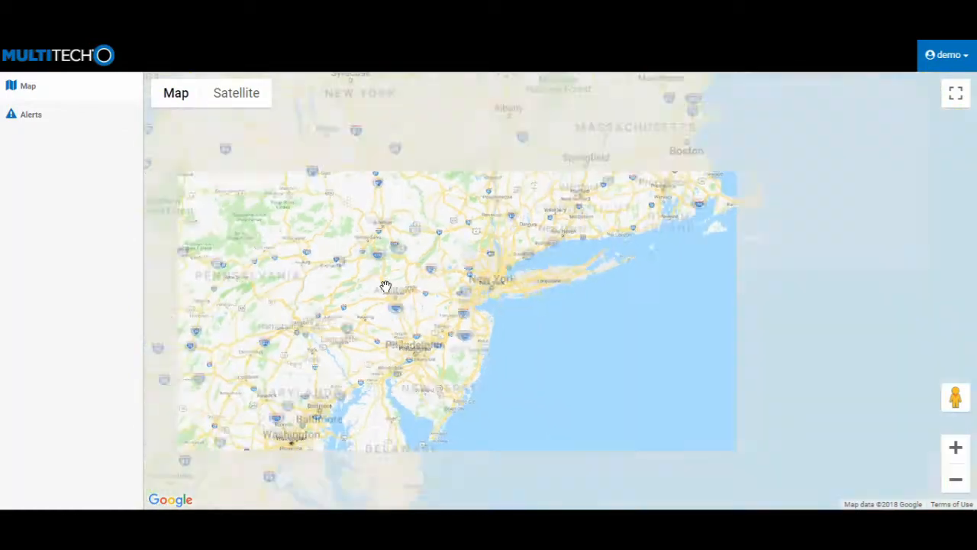
drag(324, 300, 595, 312)
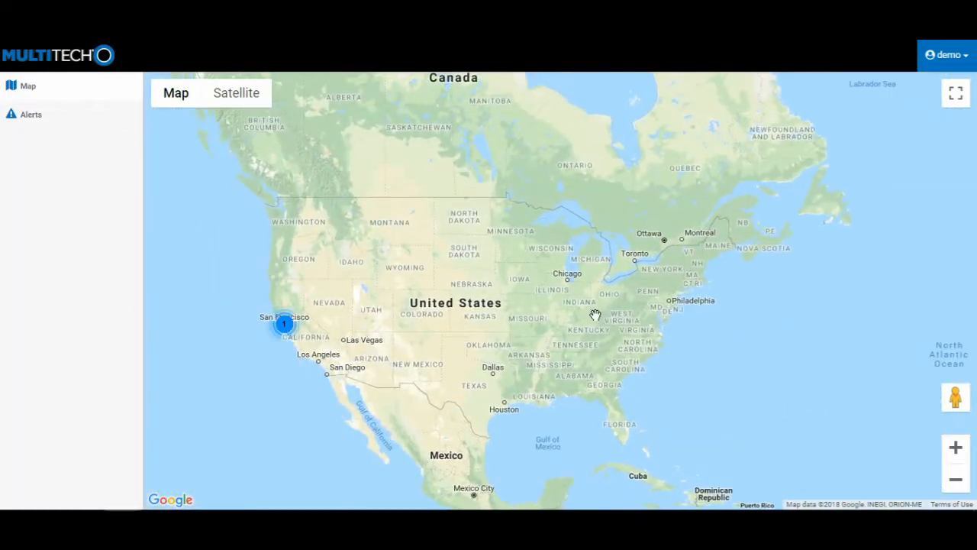
scroll(287, 335, up, 3)
scroll(277, 271, up, 1)
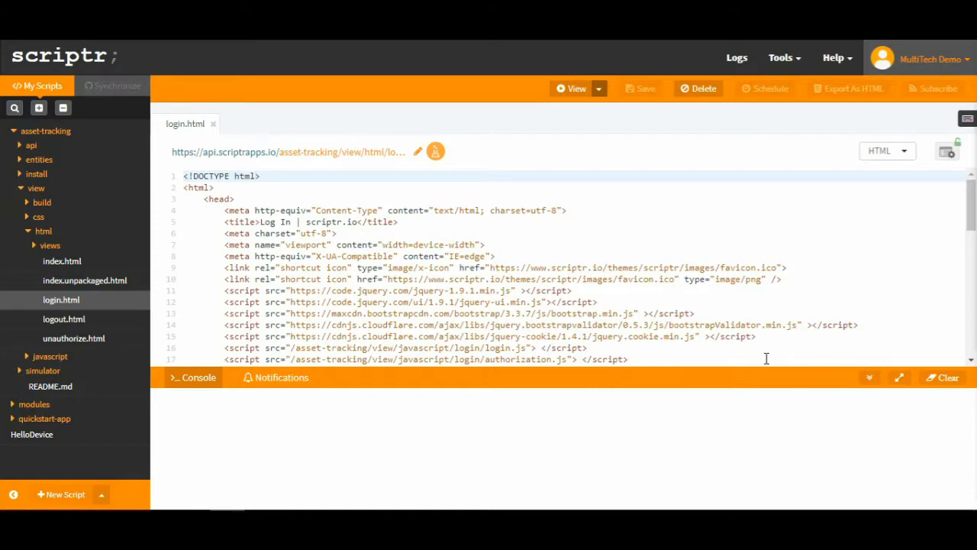
Step: Collapse the console, close login.html, and fold the html and view folders
click(869, 377)
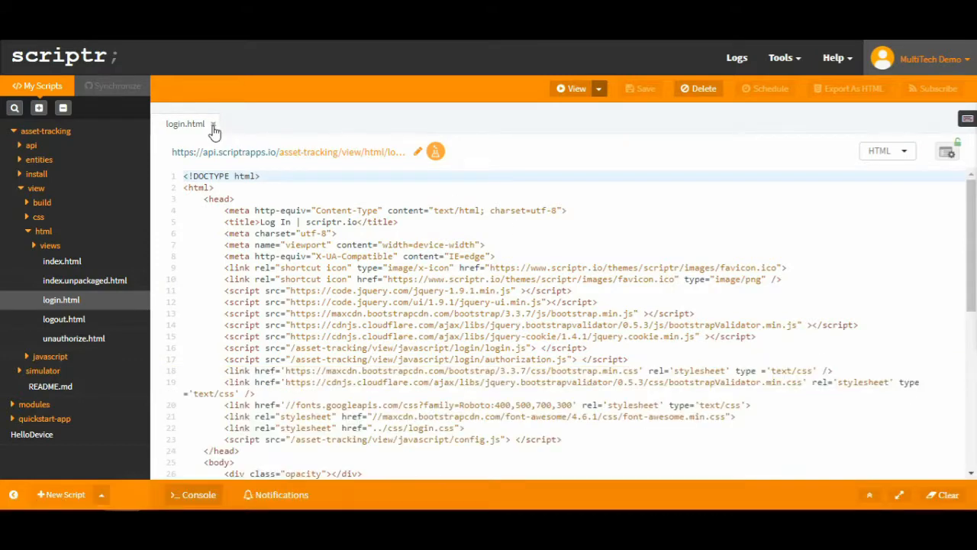
click(213, 124)
click(27, 232)
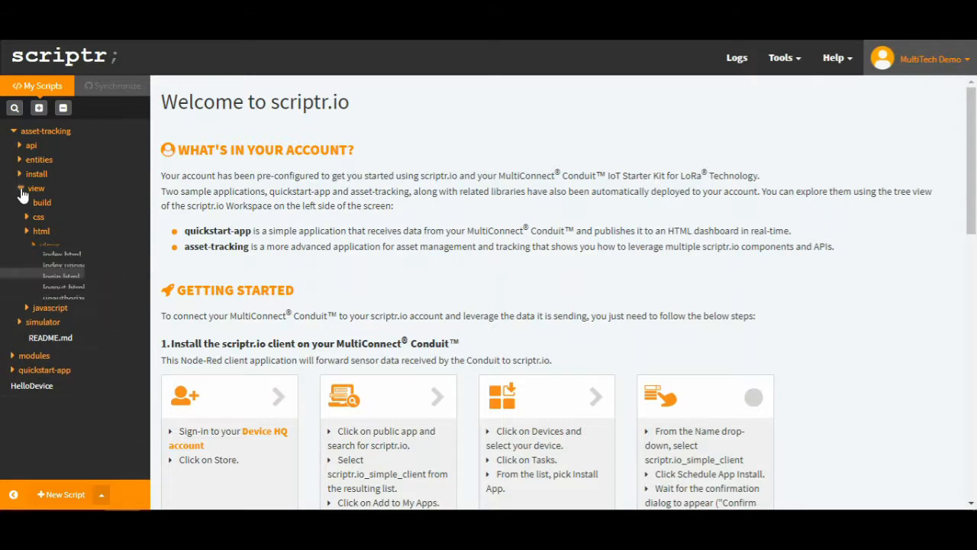
click(21, 188)
Step: Briefly view the asset-tracking api/ingest script, close it, and expand the quickstart-app project
click(20, 145)
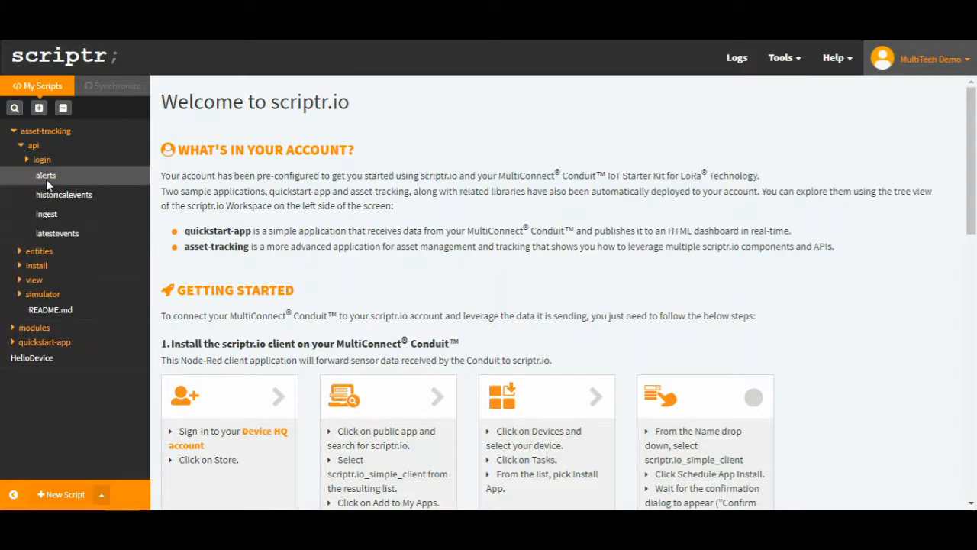
click(46, 214)
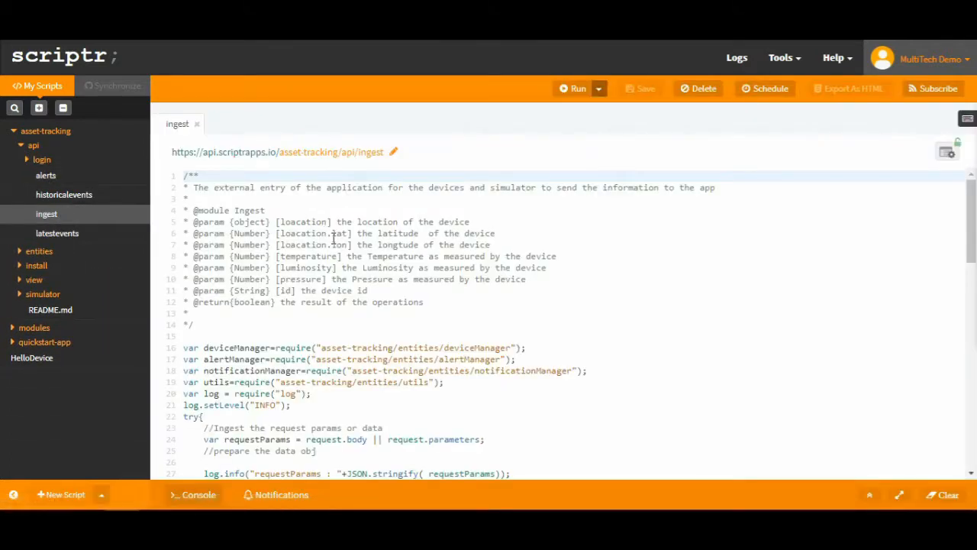
click(196, 123)
click(23, 144)
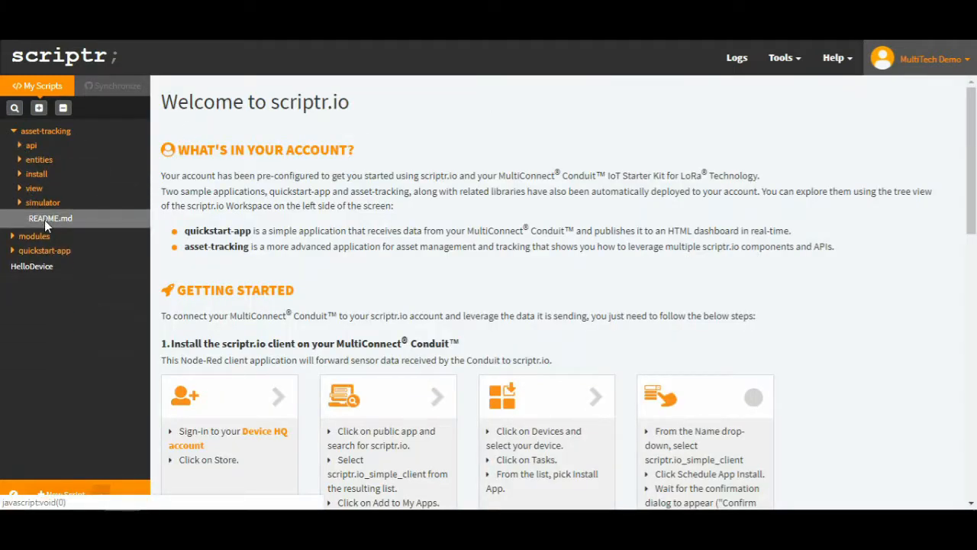
click(12, 132)
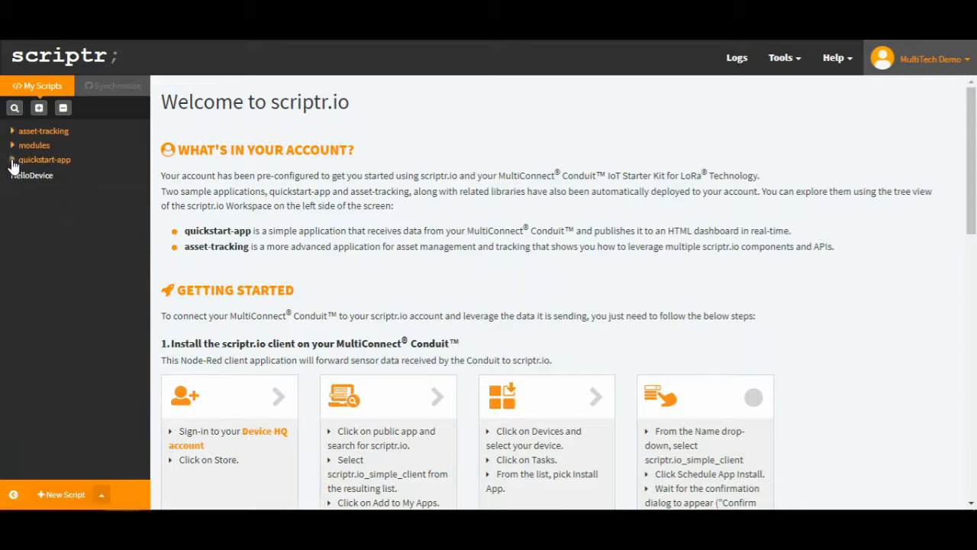
click(12, 161)
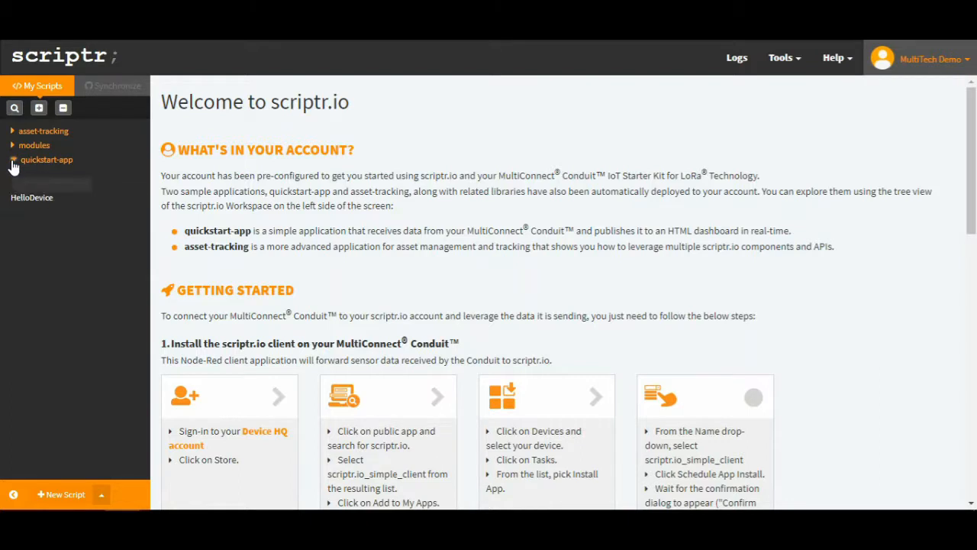